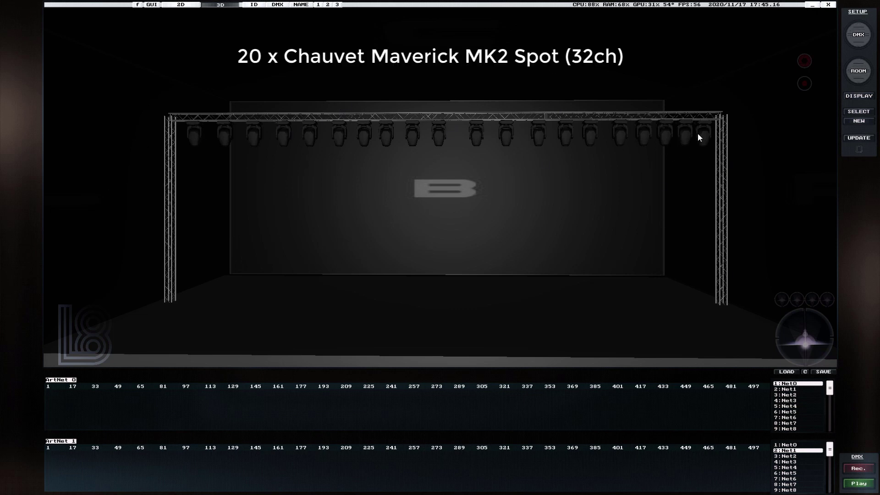
Enter the DMX setup and select all 20 Chauvet Maverick MK2 Spot fixtures in the fixture list
click(863, 41)
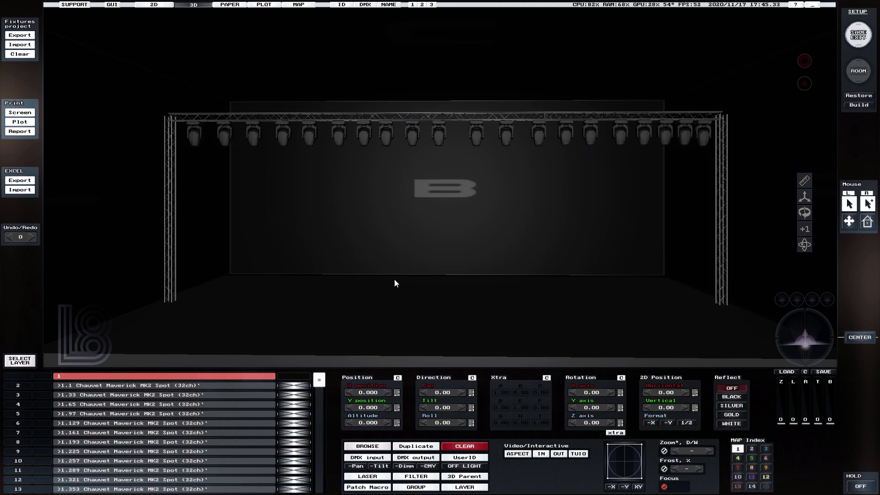
click(191, 386)
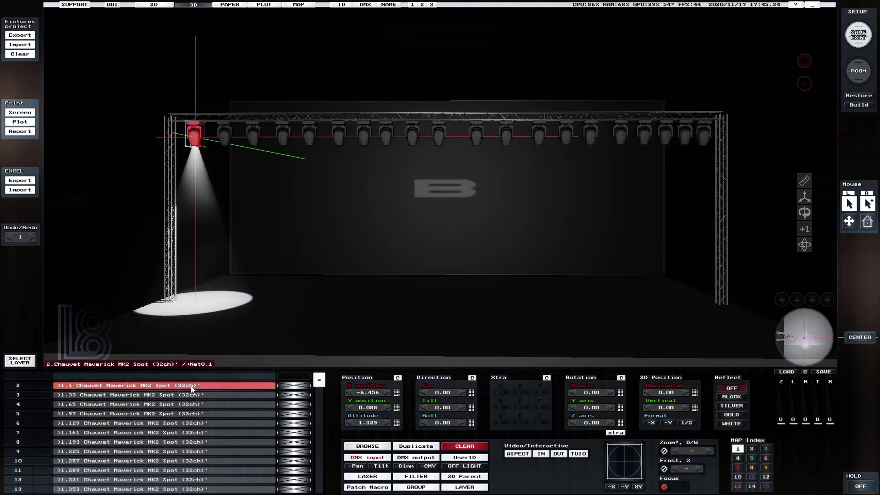
click(319, 380)
scroll(319, 384, up, 5)
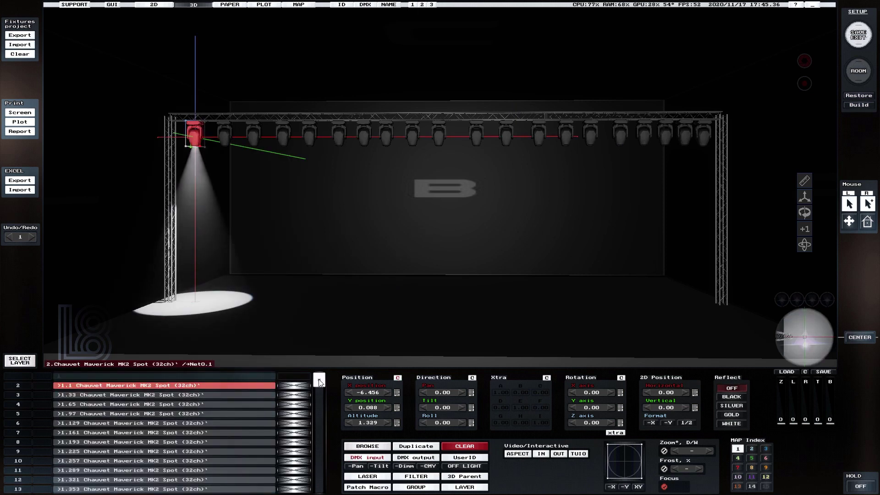
scroll(319, 384, down, 3)
scroll(319, 384, up, 6)
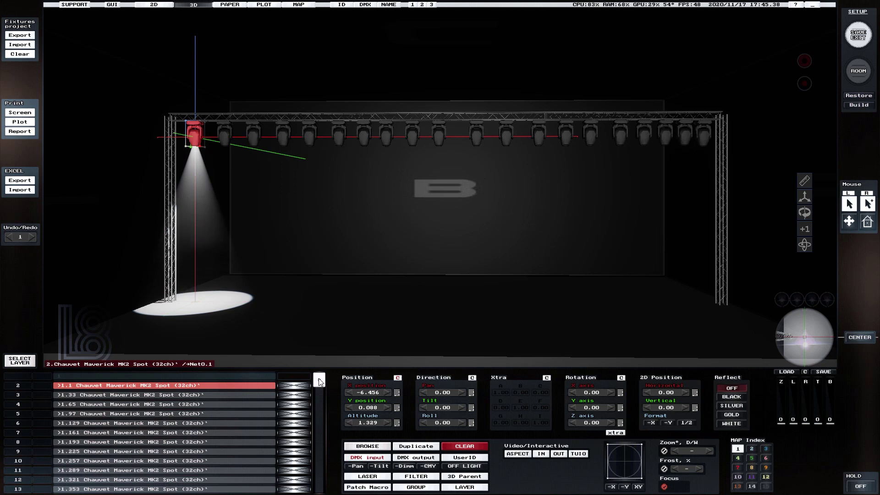
scroll(320, 383, down, 6)
shift+click(229, 394)
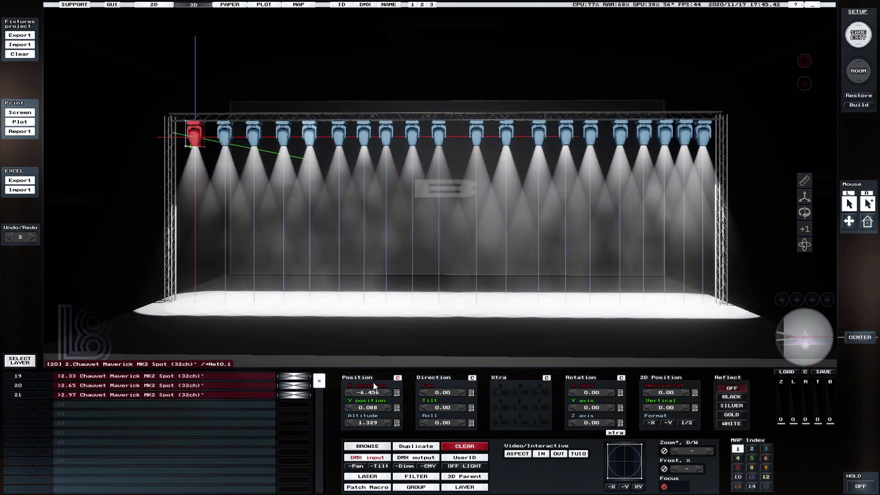
Apply the selected spots' DMX input patch starting on Net0 with ArtNet universe 0, and save the setup on exit
click(357, 458)
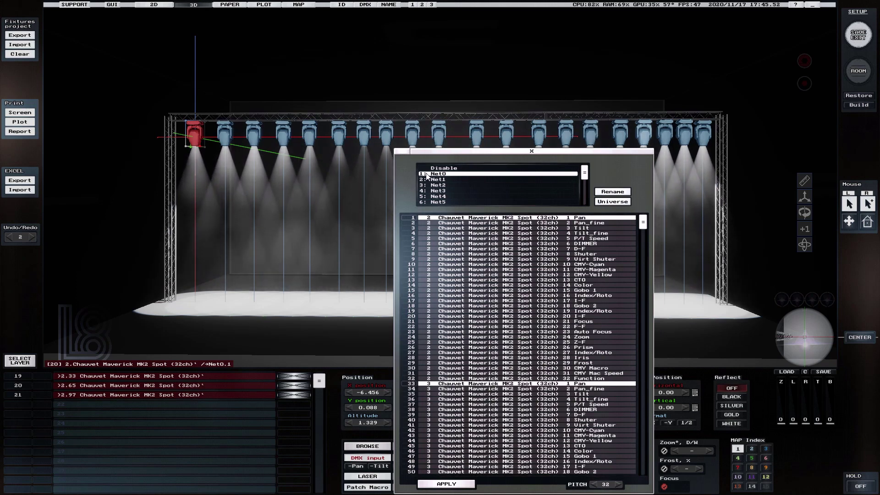
click(612, 202)
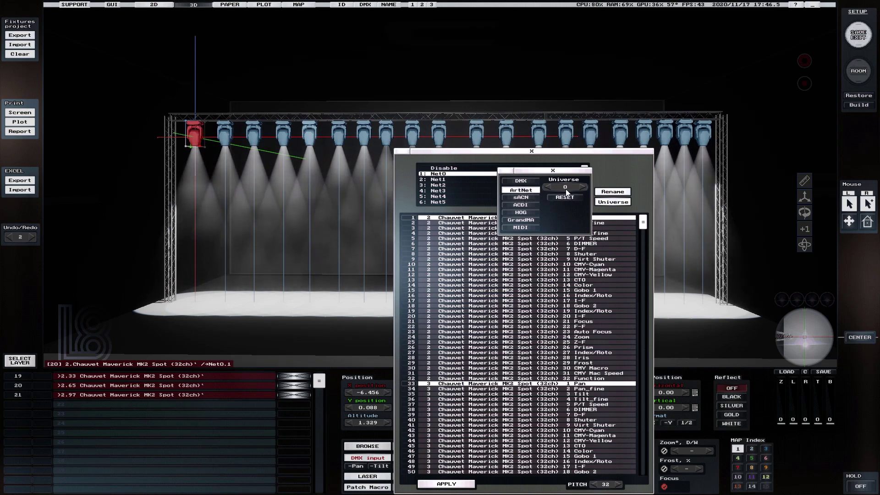
click(552, 170)
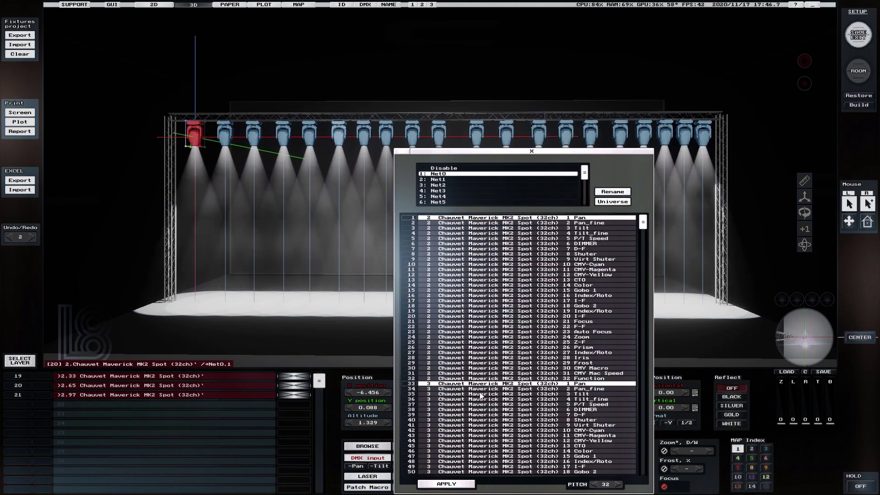
click(447, 483)
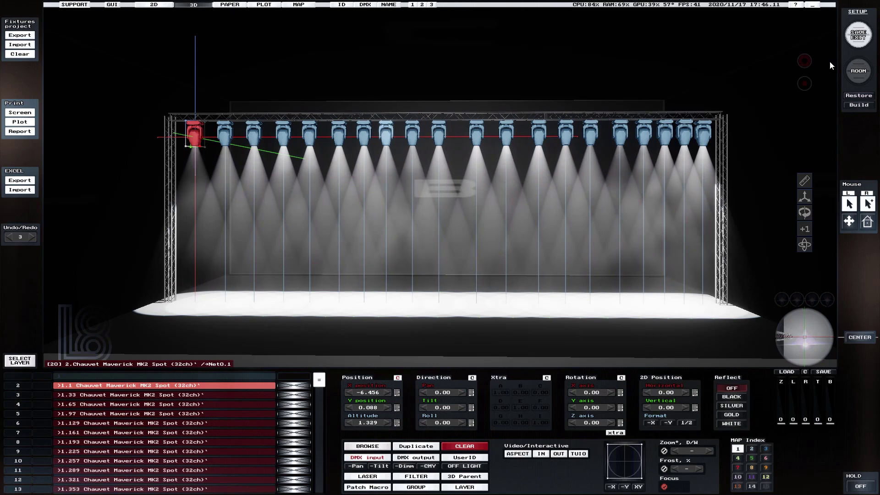
click(858, 36)
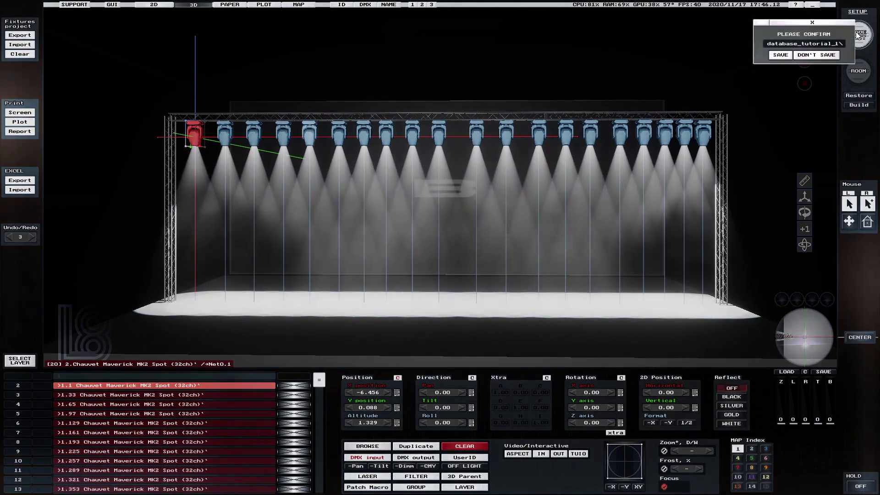
click(780, 55)
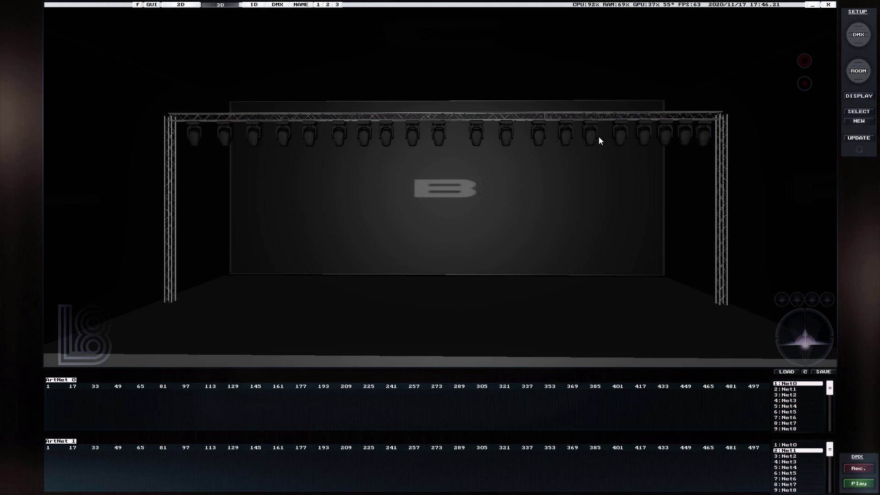
Switch to MagicQ and set "Send to Applications on this PC" to Yes in the network settings
key(alt+Tab)
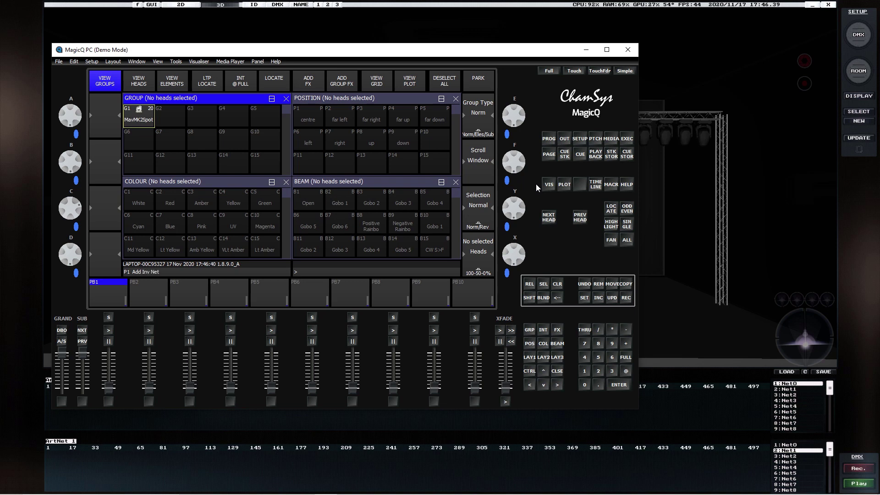
click(580, 138)
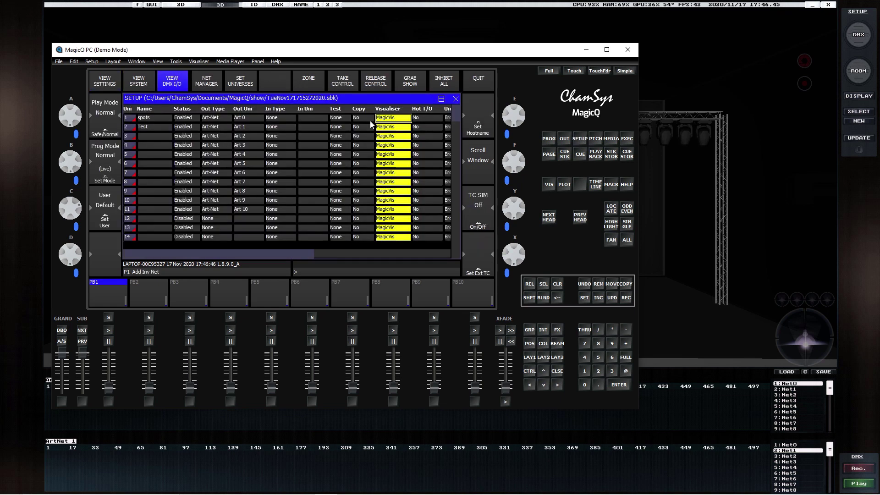
click(108, 87)
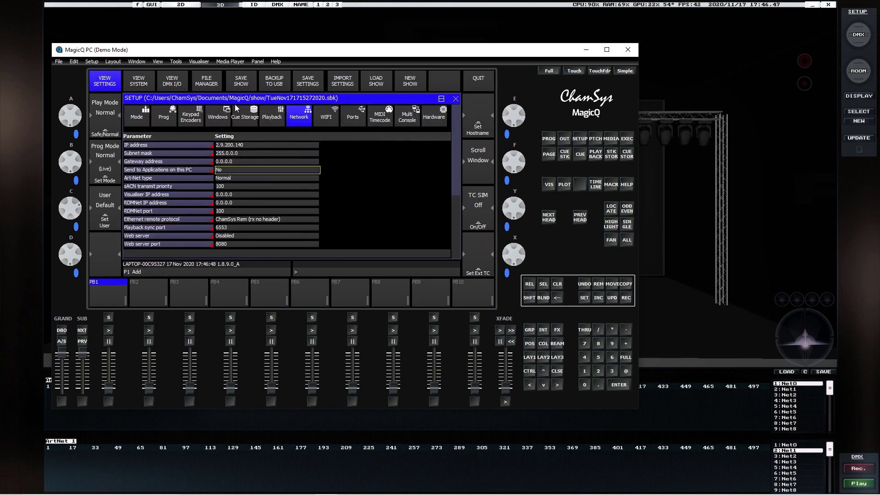
click(308, 118)
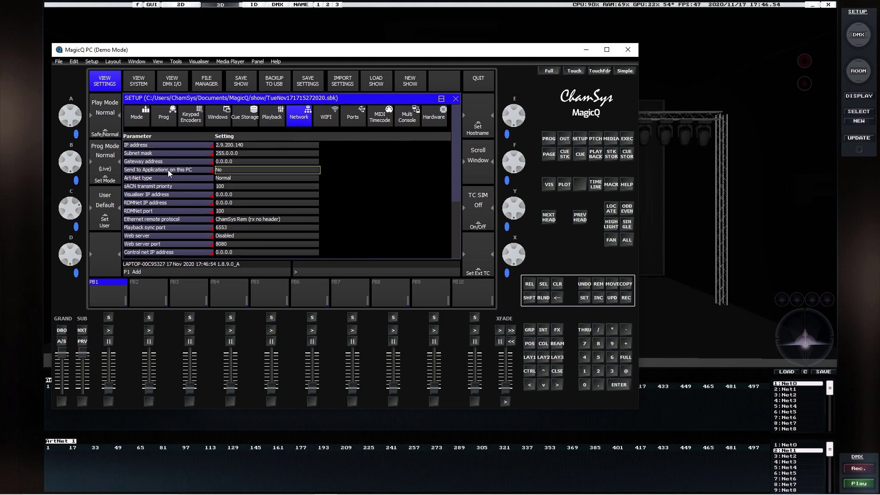
mouse_move(212, 171)
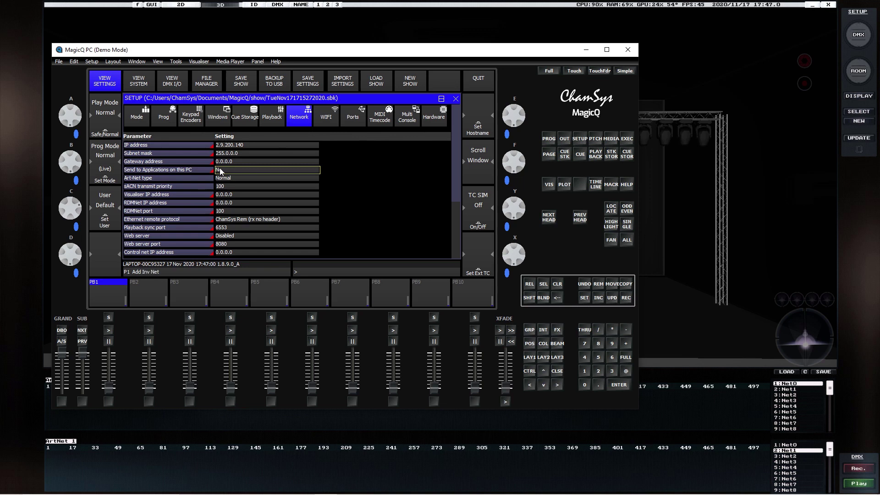
click(220, 169)
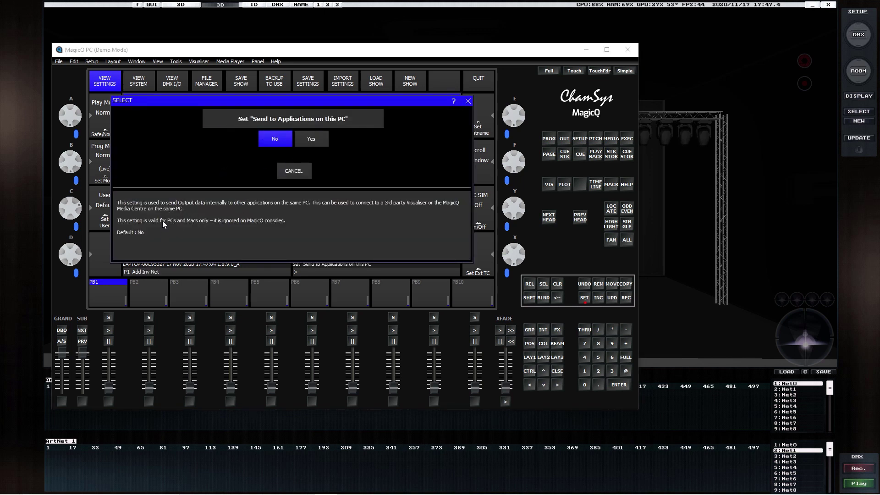
click(316, 137)
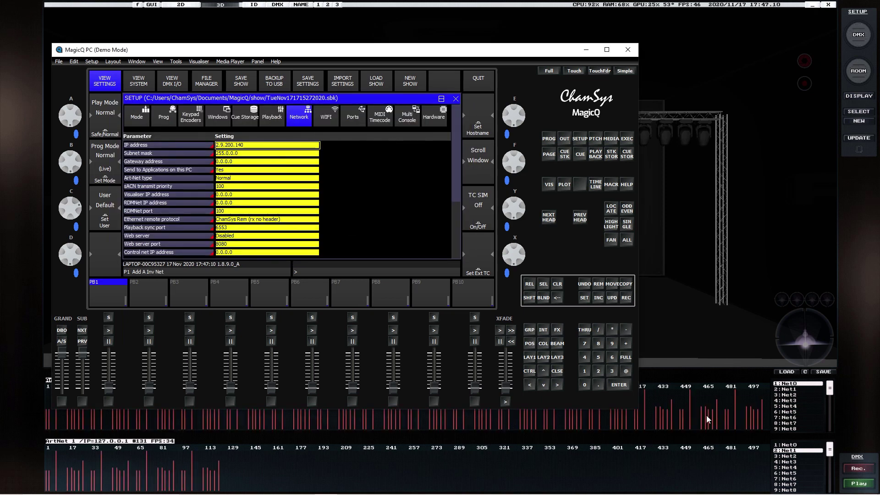
Select the MavMK2Spot group and add the dim chase FX to it
click(524, 358)
click(145, 118)
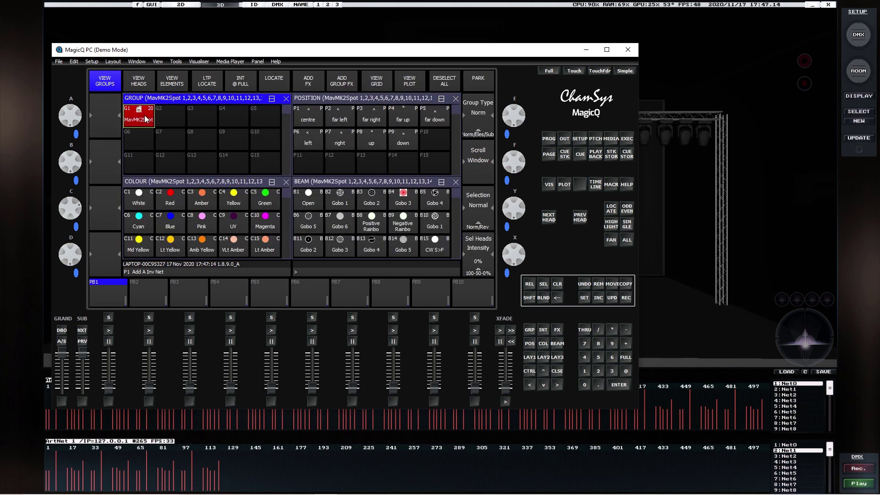
click(313, 81)
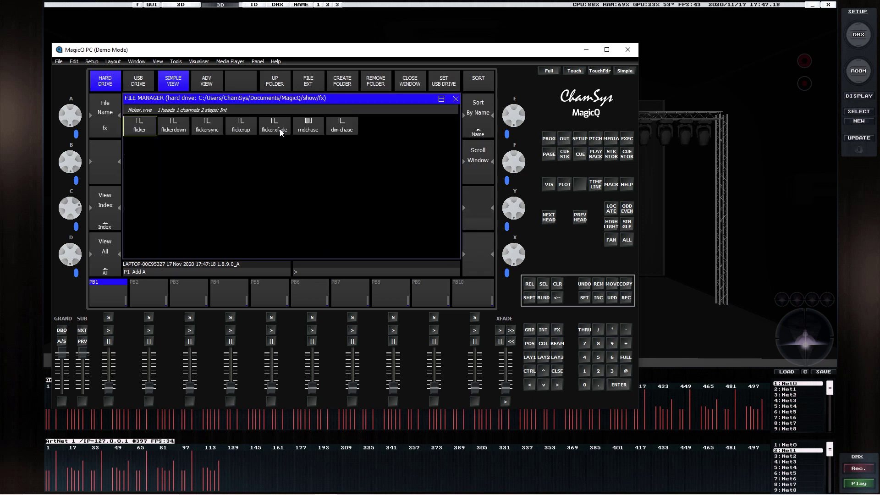
click(343, 121)
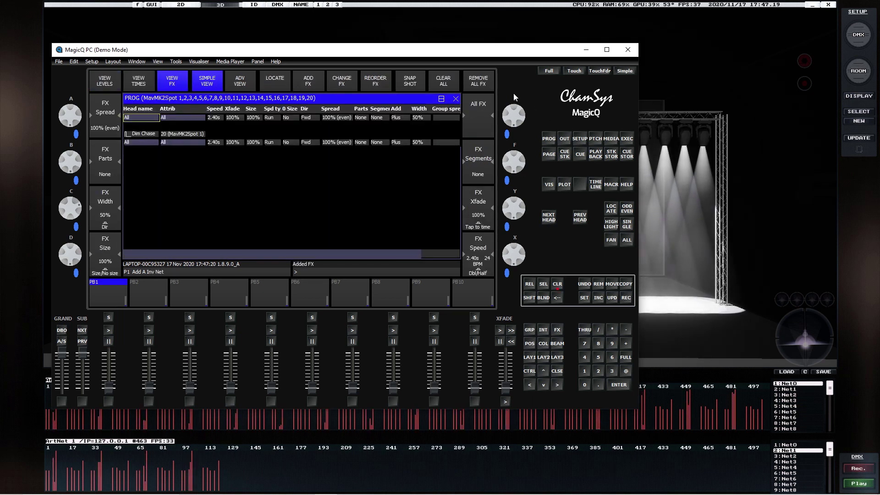
Set the dim chase direction to Centre out and reduce its FX width to 21%
drag(473, 50, 578, 200)
click(417, 264)
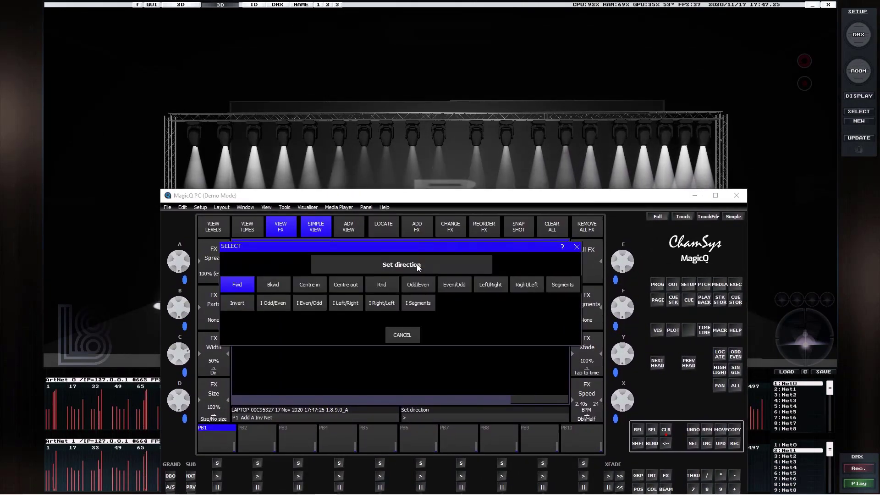
click(346, 285)
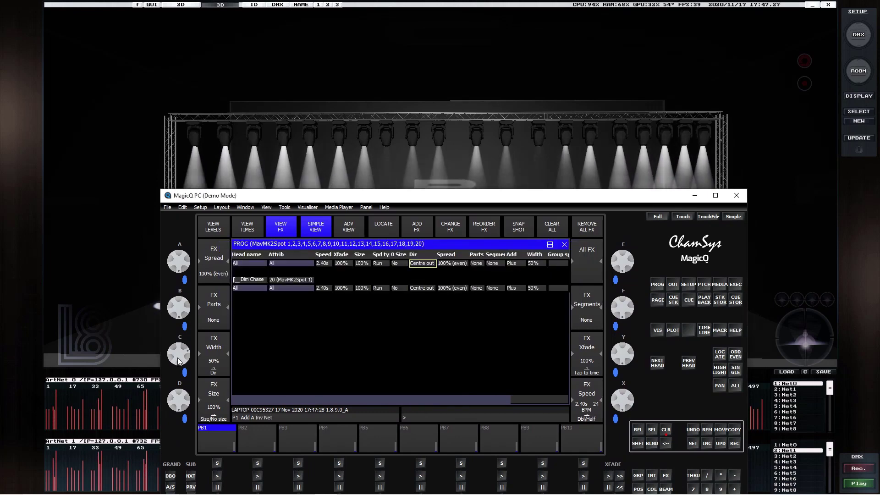
scroll(179, 355, down, 11)
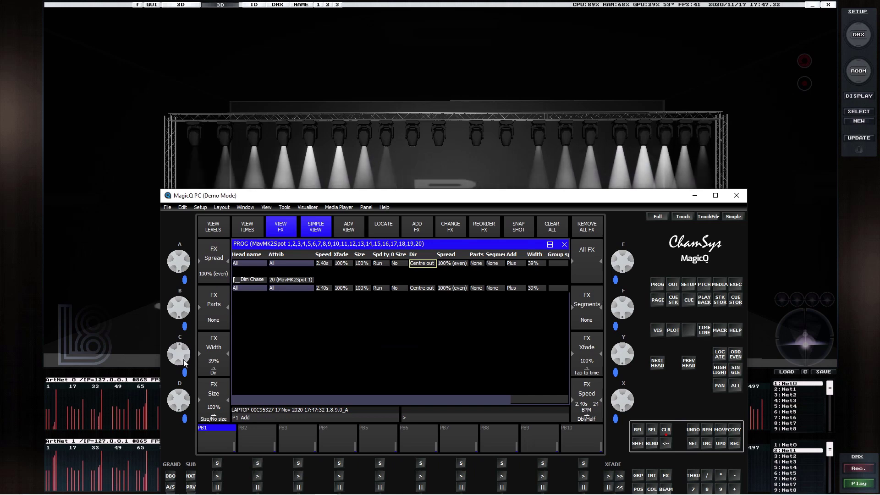
scroll(179, 355, down, 12)
scroll(179, 355, down, 6)
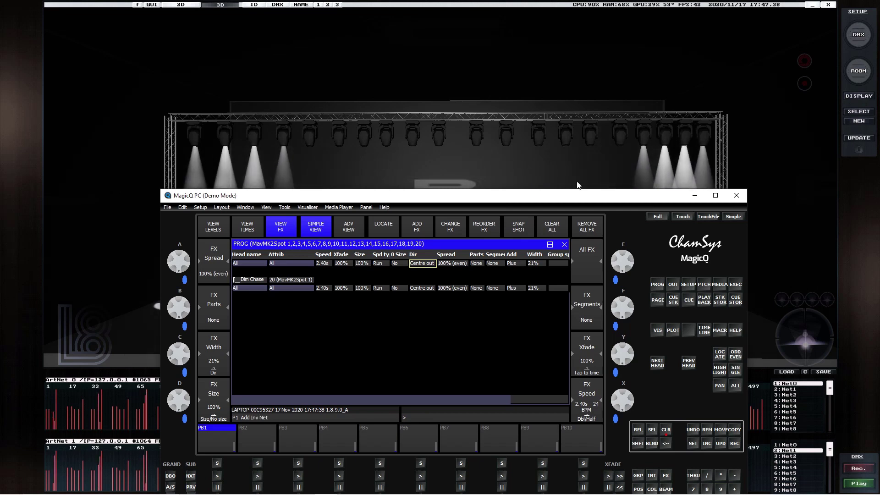
Record the dim chase to playback PB6 and run it with a cleared programmer, viewing the result in the visualiser
drag(577, 196, 548, 94)
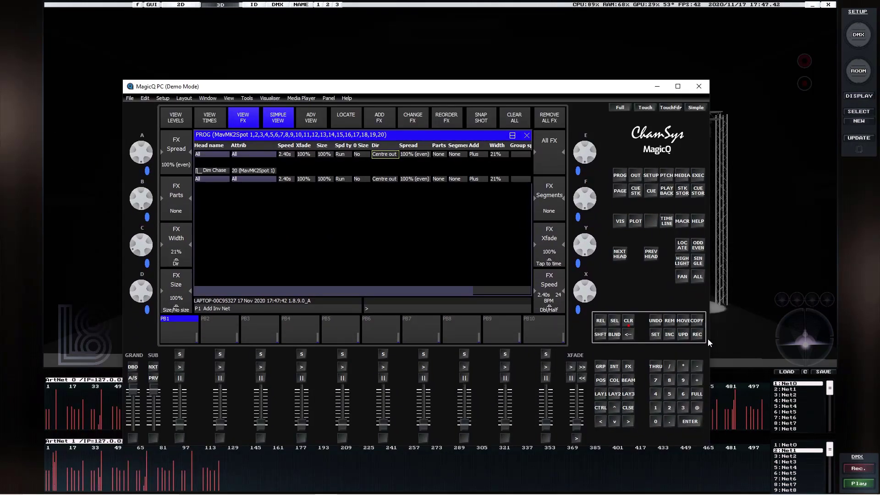
click(697, 334)
click(382, 355)
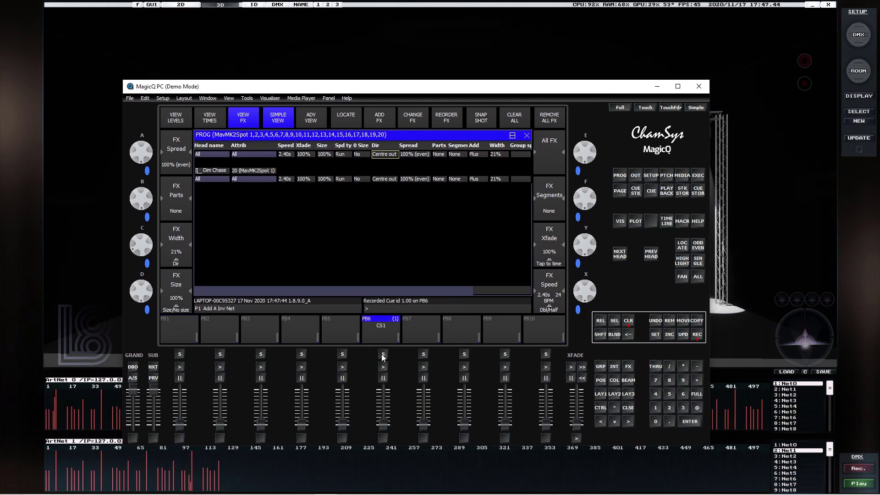
click(629, 320)
click(383, 436)
click(829, 203)
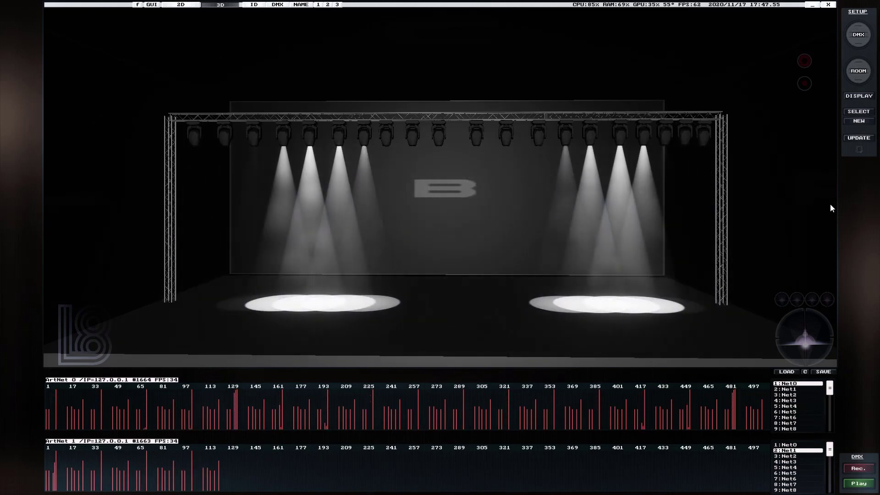
Switch to MagicQ, set universe 1's output type to Art-Net in the DMX I/O setup, and select its output universe field
key(alt+Tab)
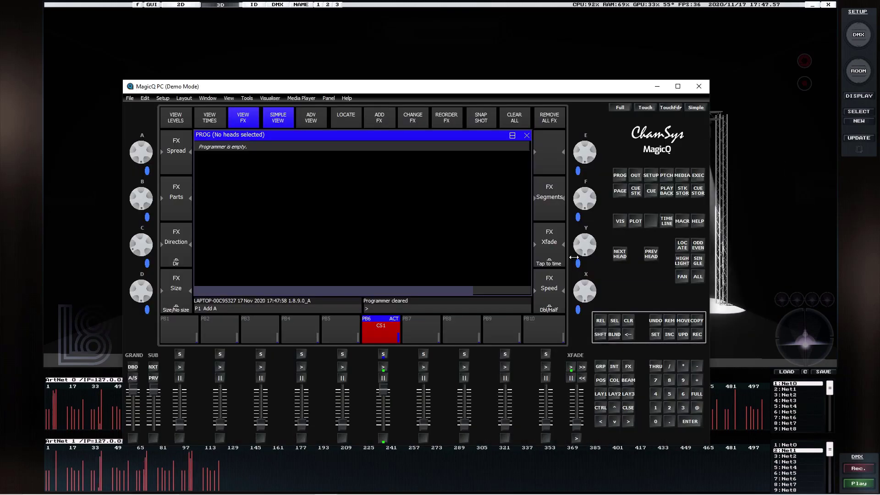
click(600, 395)
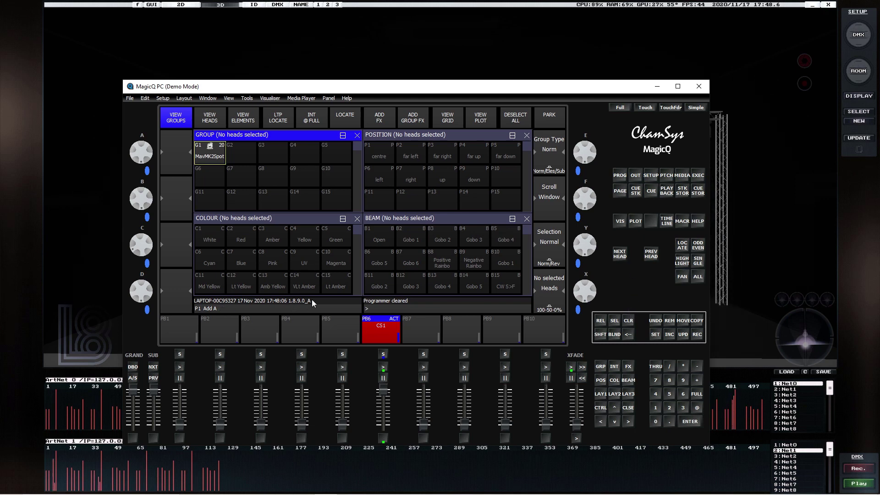
click(650, 177)
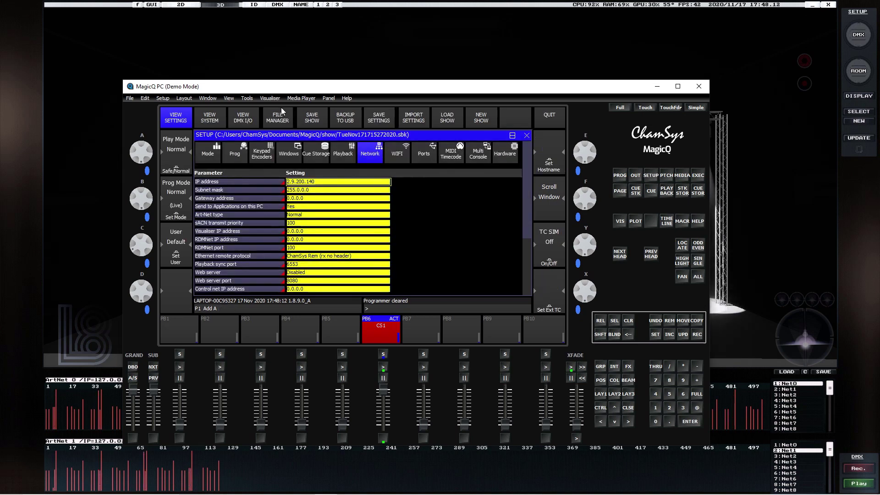
click(250, 118)
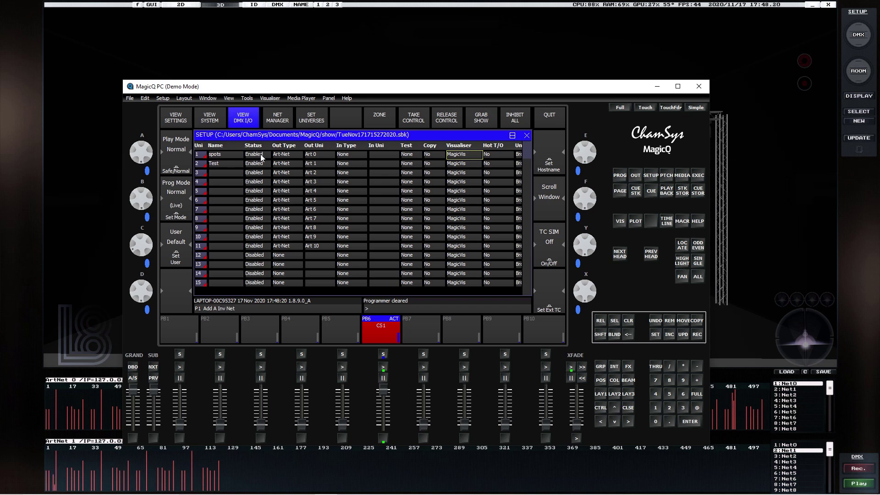
click(287, 154)
click(288, 154)
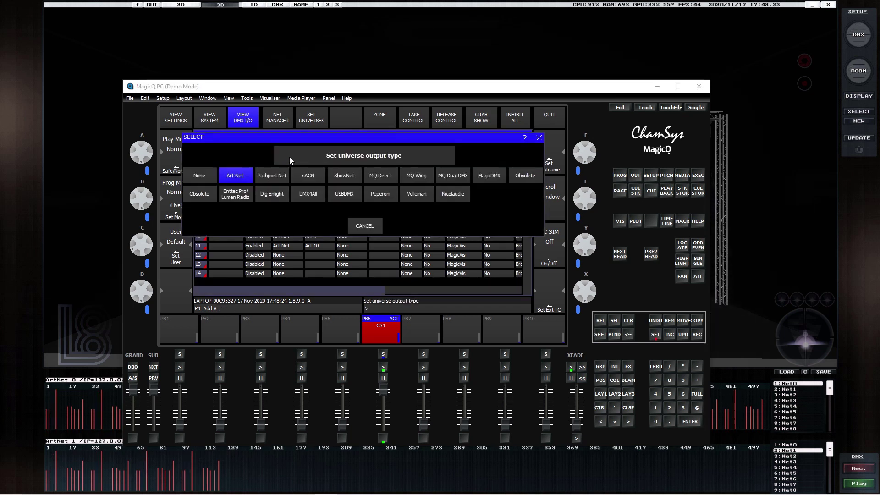
click(234, 176)
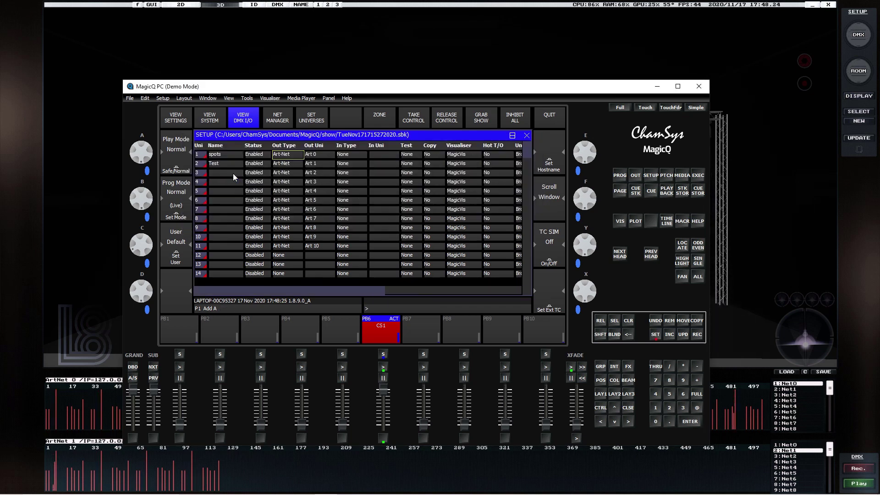
click(322, 155)
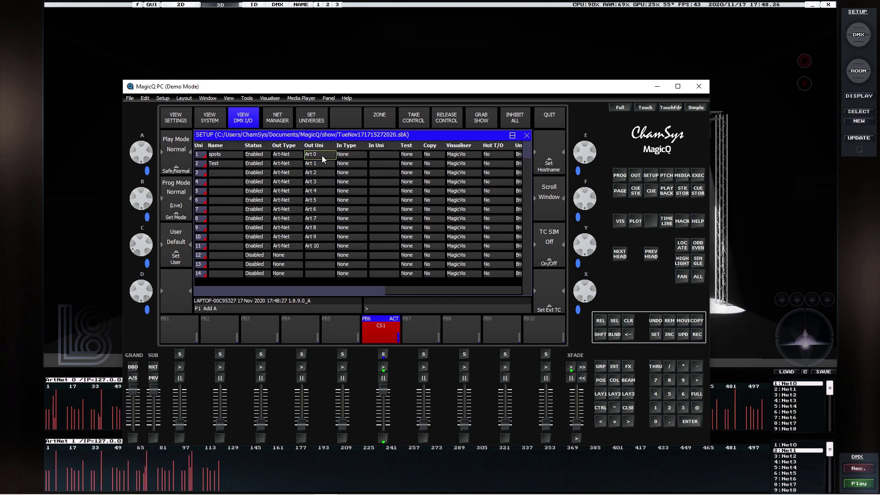
Set the visualiser type of all universes to Art/sACN (same PC)
click(459, 146)
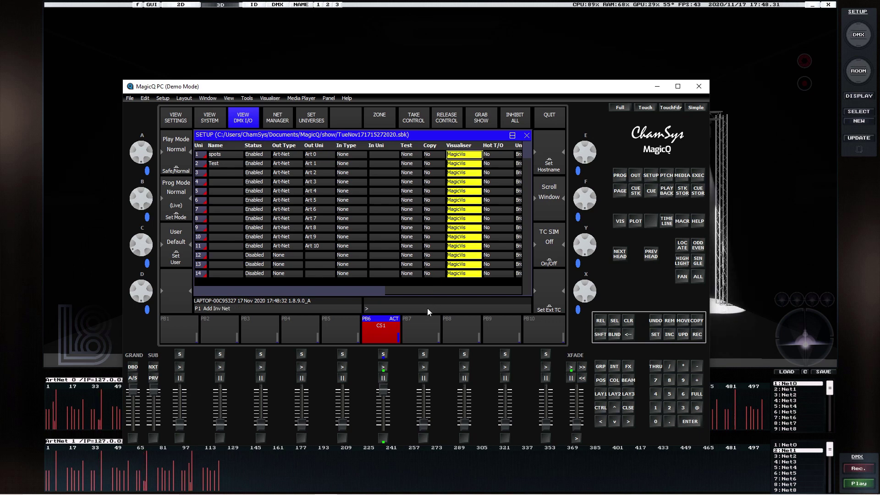
key(Return)
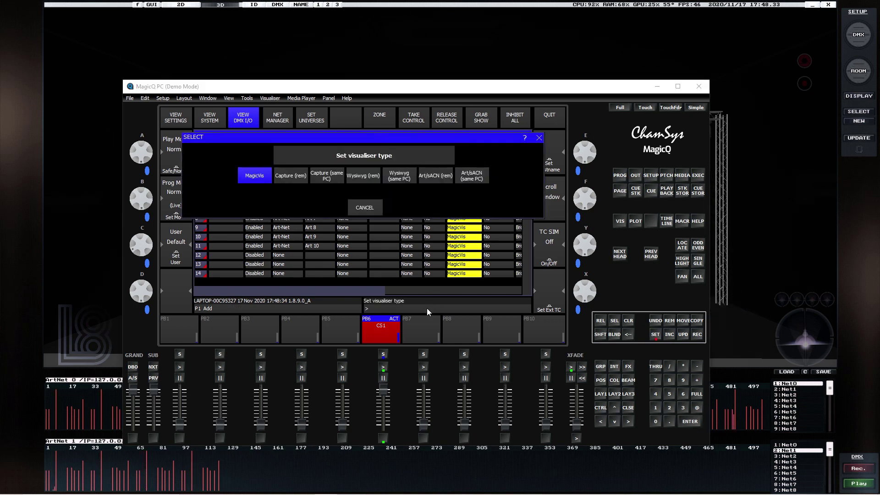
click(472, 177)
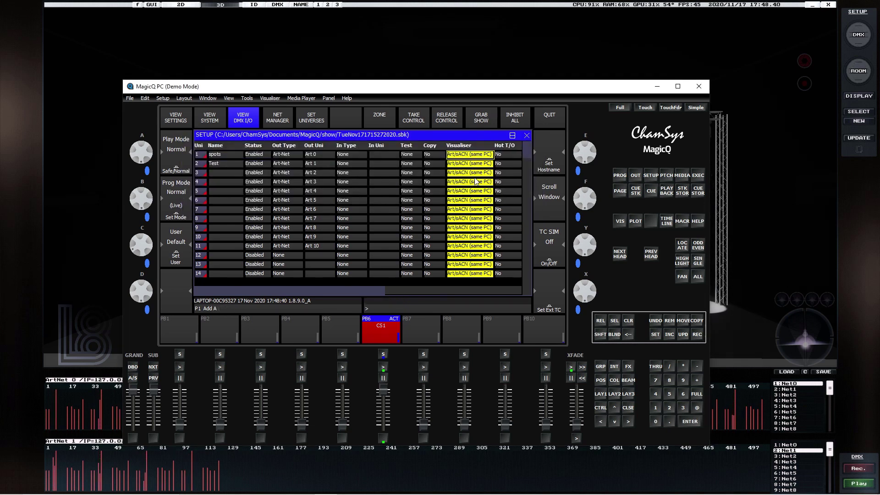
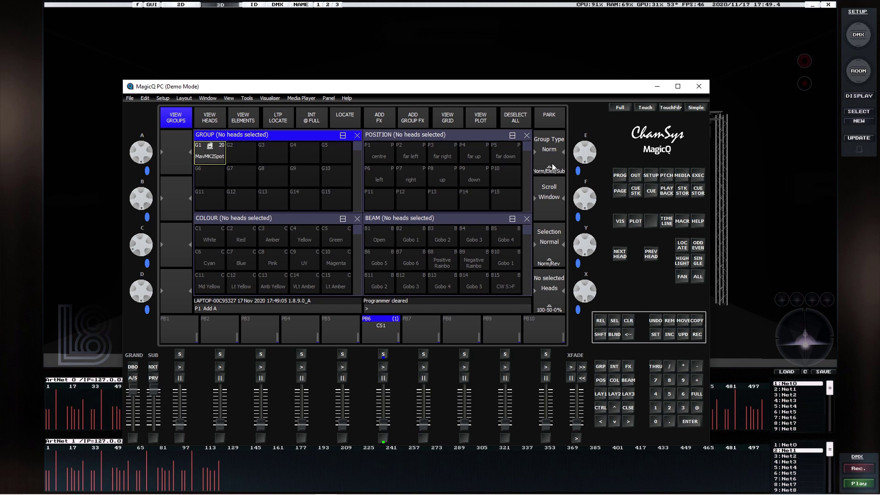
Start a new show in Normal (live) programming mode and view its groups and palettes
click(656, 177)
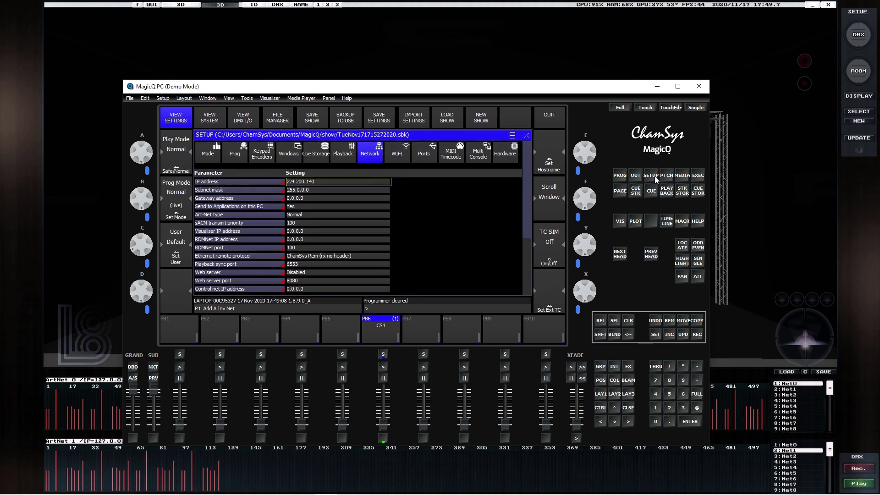
click(479, 116)
click(307, 224)
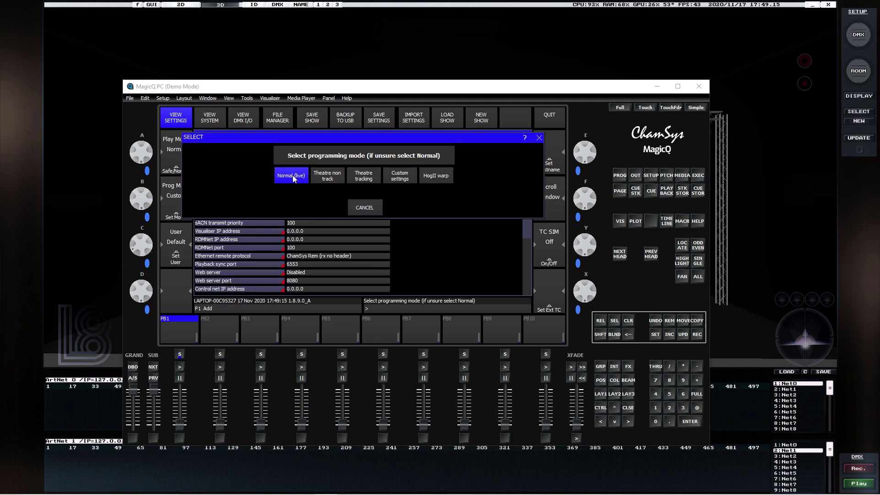
click(292, 176)
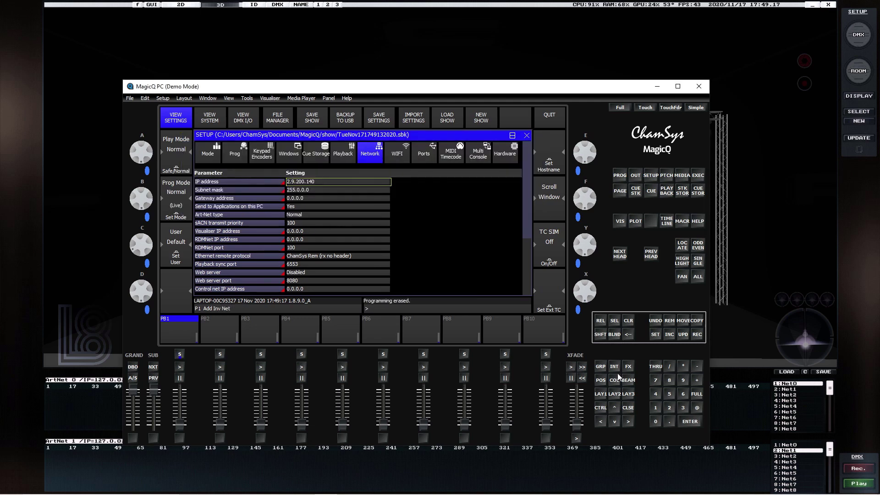
click(596, 395)
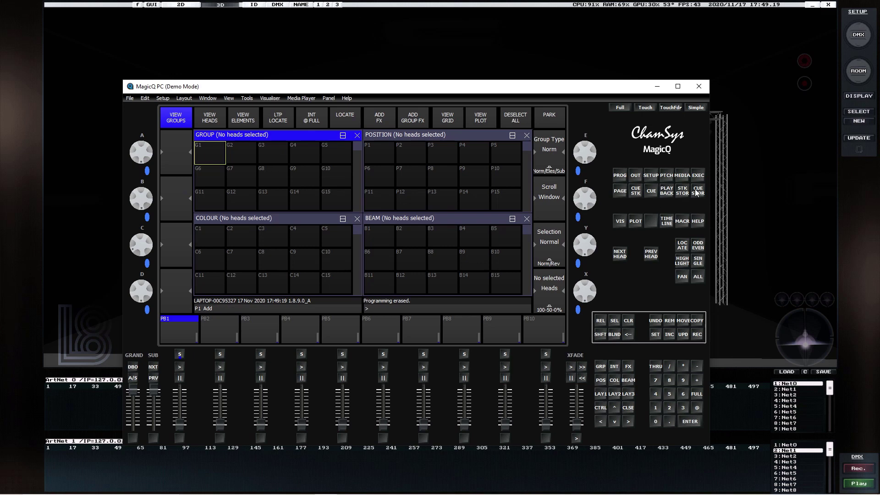
From the patch, search the head library by whole name for "mavmk2"
click(667, 179)
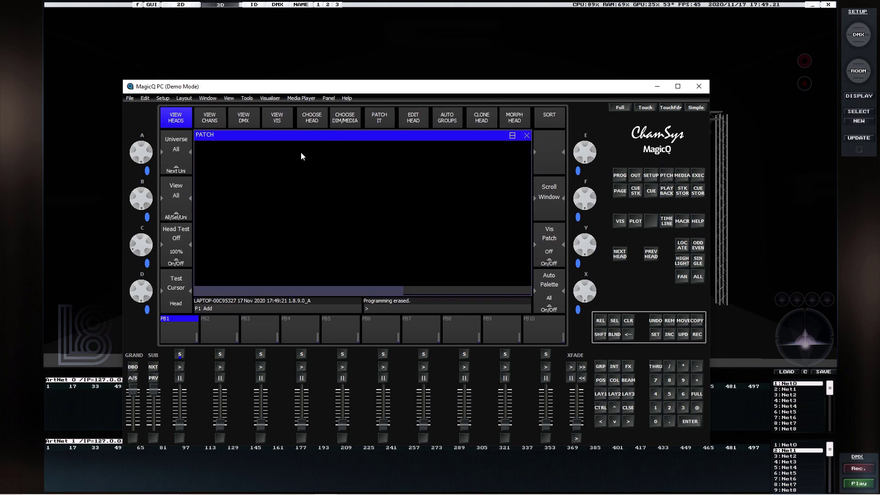
click(317, 119)
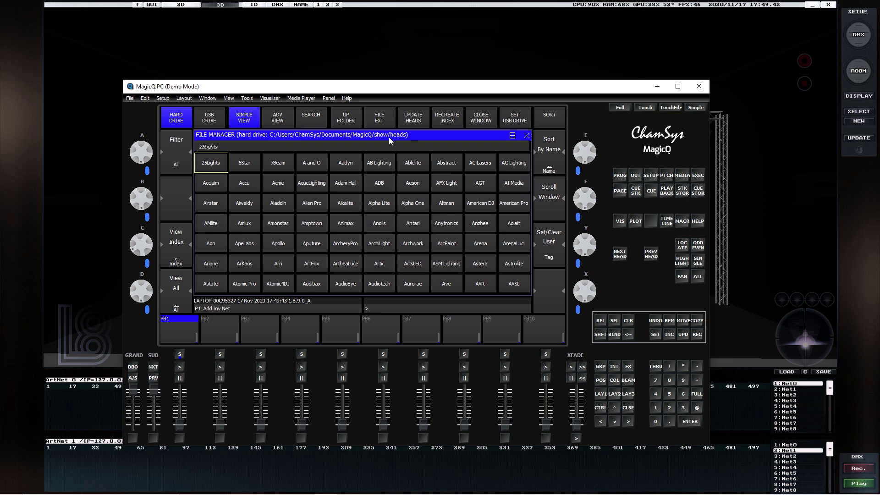
click(313, 120)
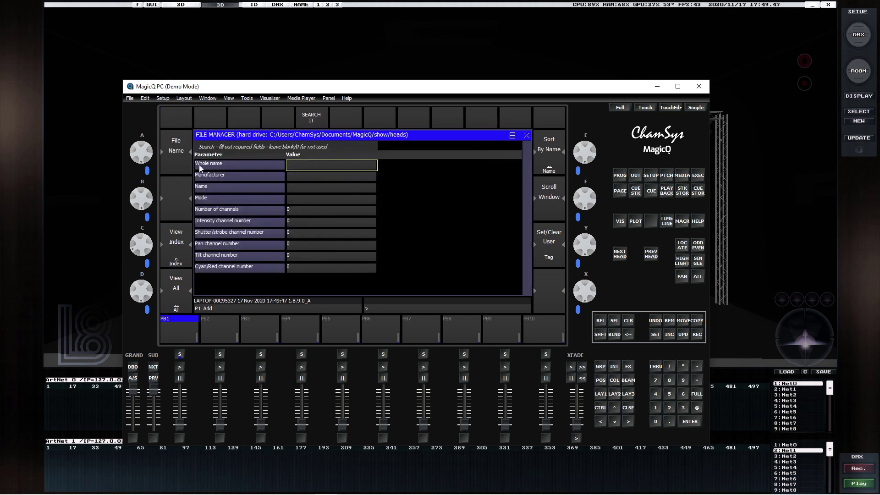
click(298, 166)
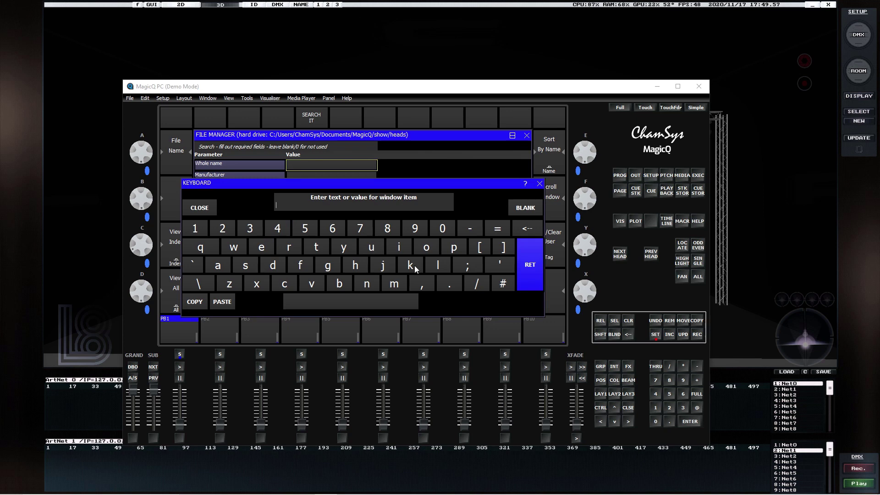
click(394, 285)
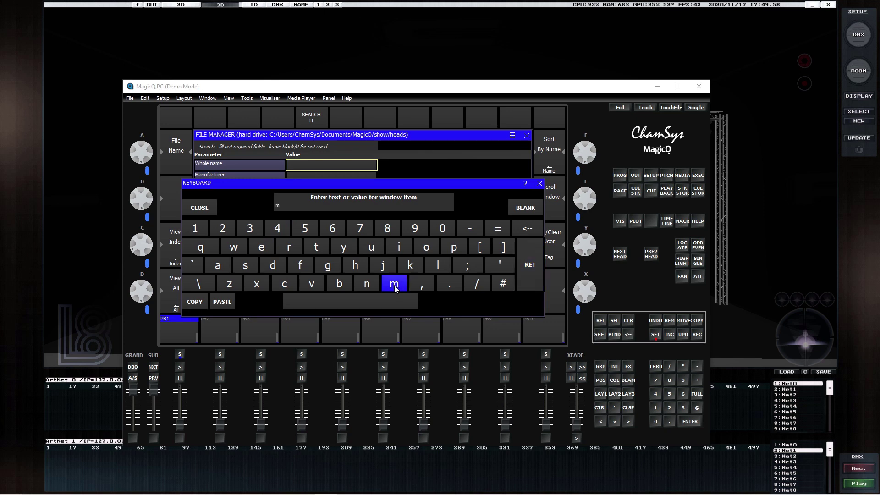
click(221, 265)
click(318, 284)
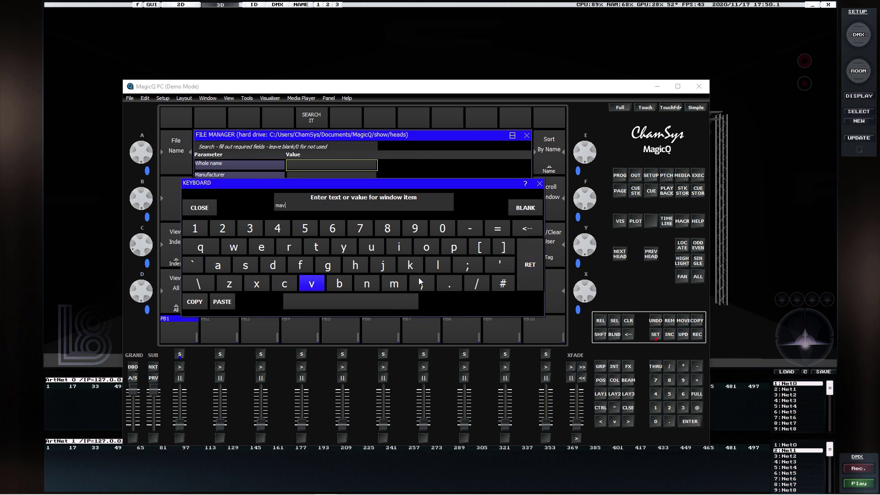
click(393, 288)
click(411, 266)
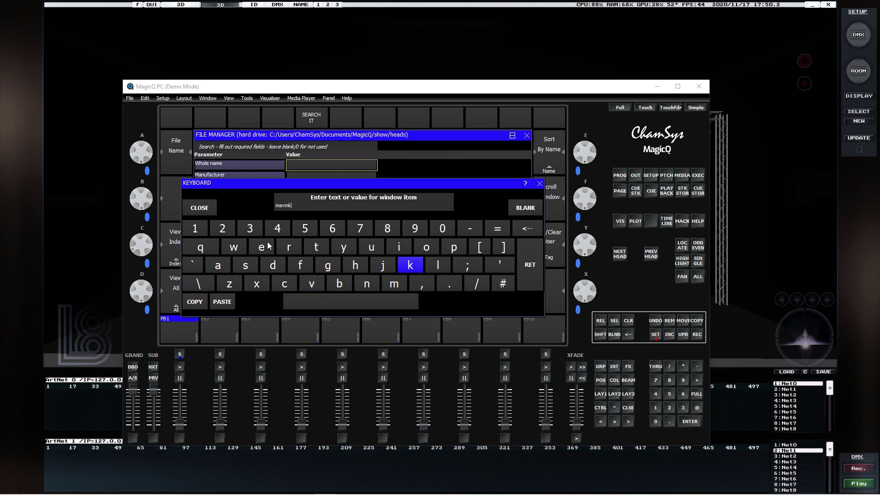
click(235, 229)
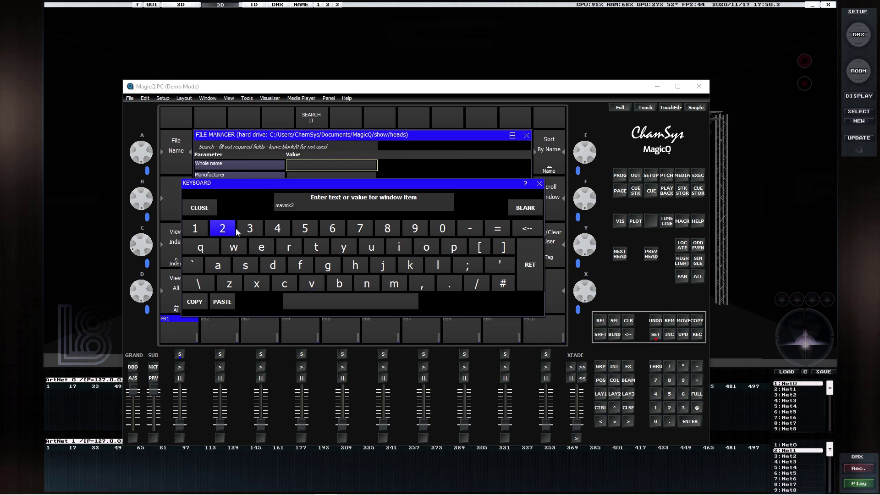
click(530, 264)
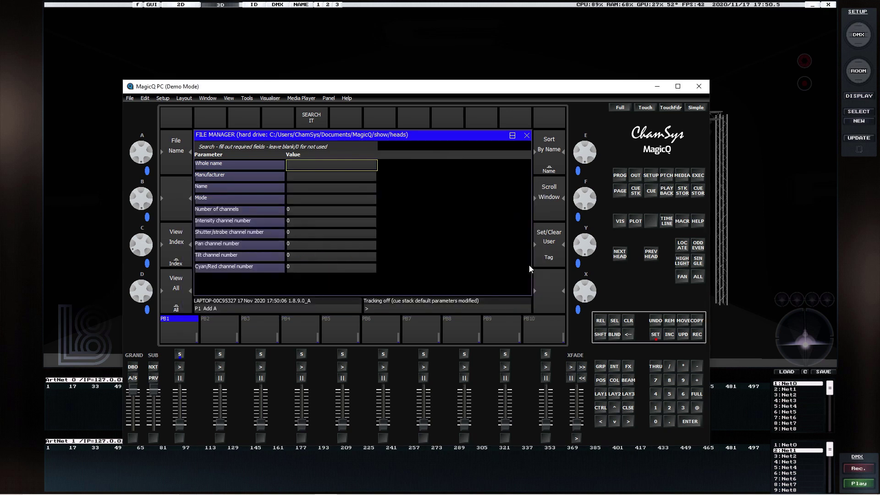
click(313, 117)
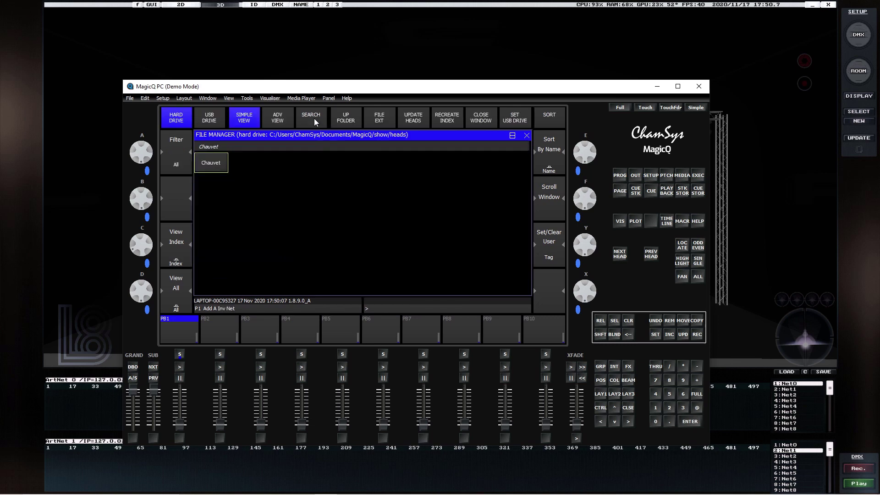
Choose the Chauvet Maverick MK2 Spot head in Advanced (32) mode for patching
click(213, 166)
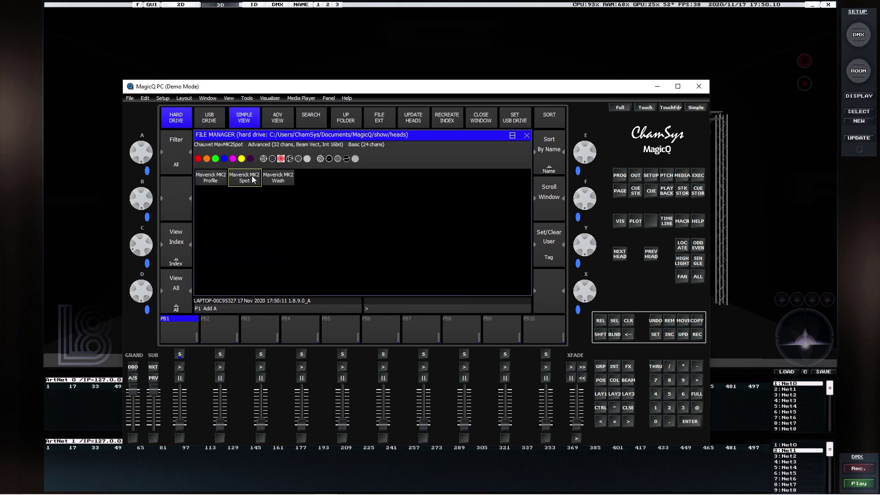
click(253, 179)
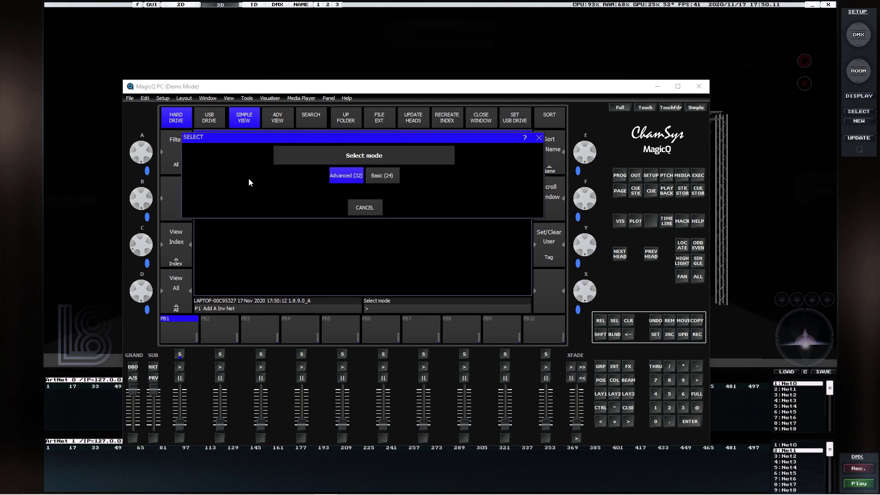
click(346, 176)
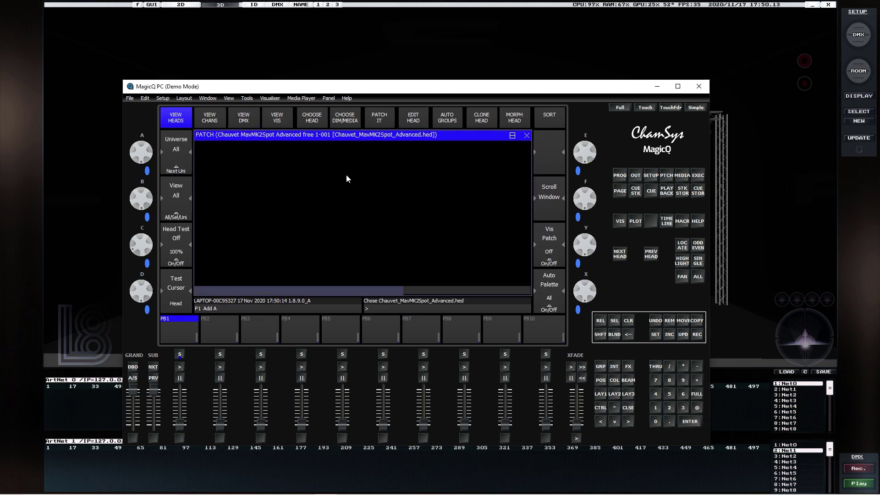
Patch 20 of the chosen heads starting at universe 1 channel 1 (20@1-1), with automatic insertion into the visualiser
click(381, 118)
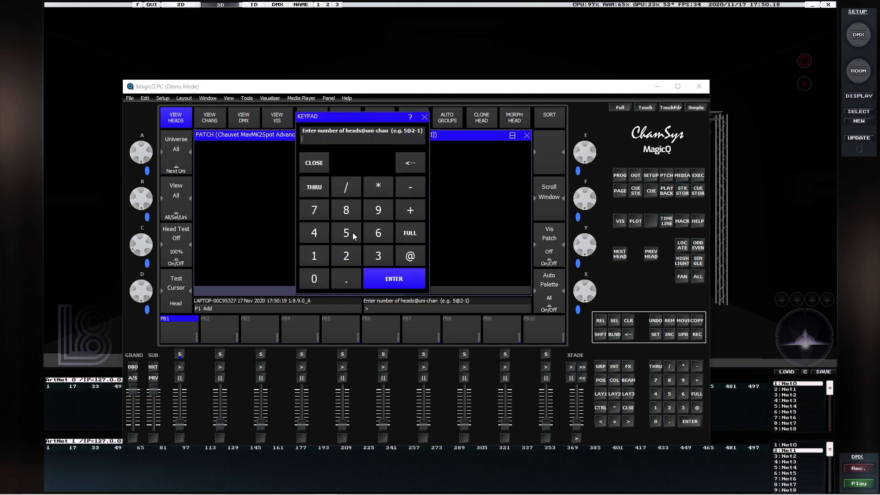
click(347, 257)
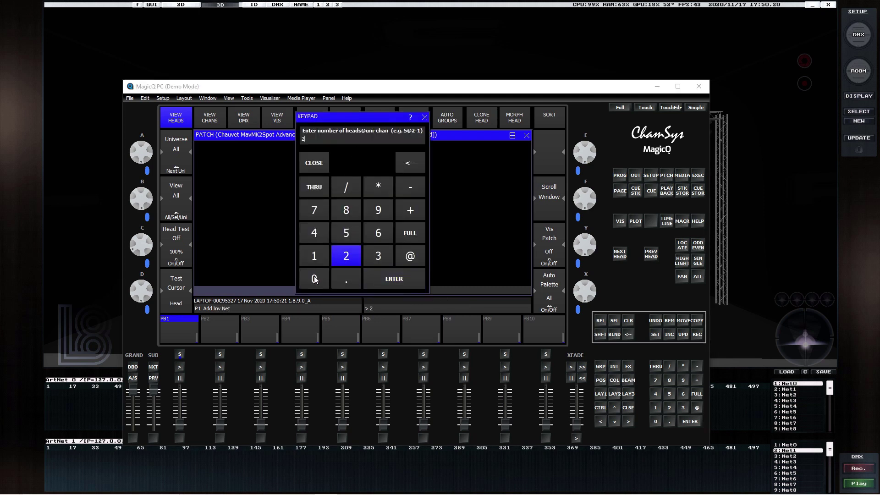
click(314, 278)
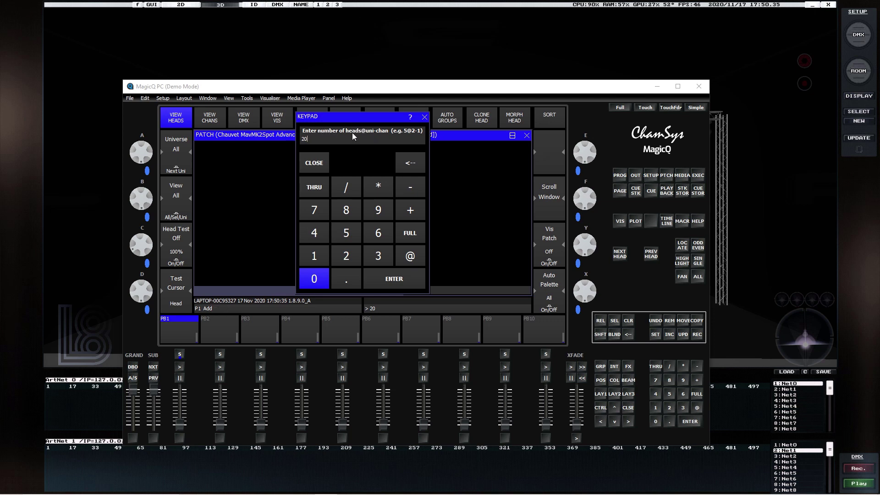
click(412, 255)
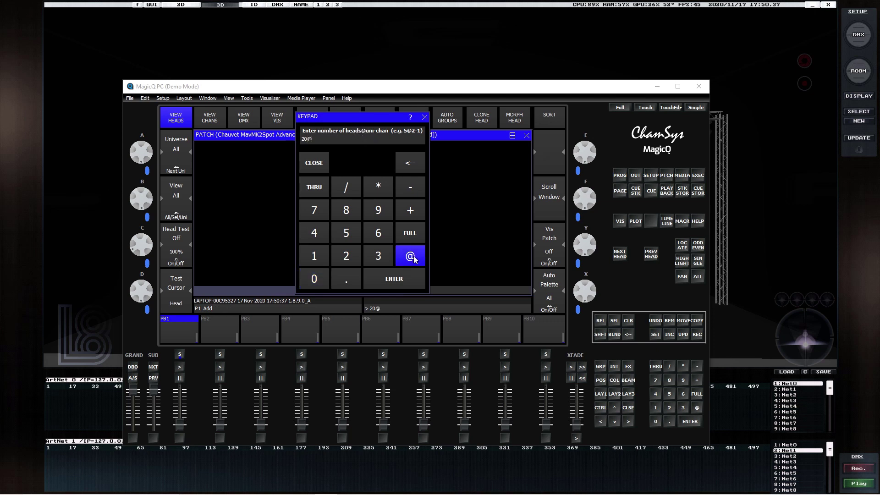
click(315, 254)
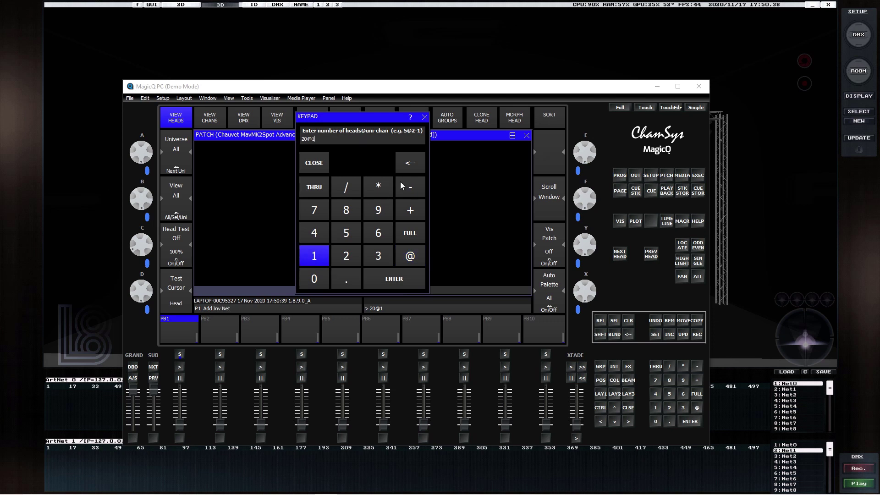
text(-)
click(315, 255)
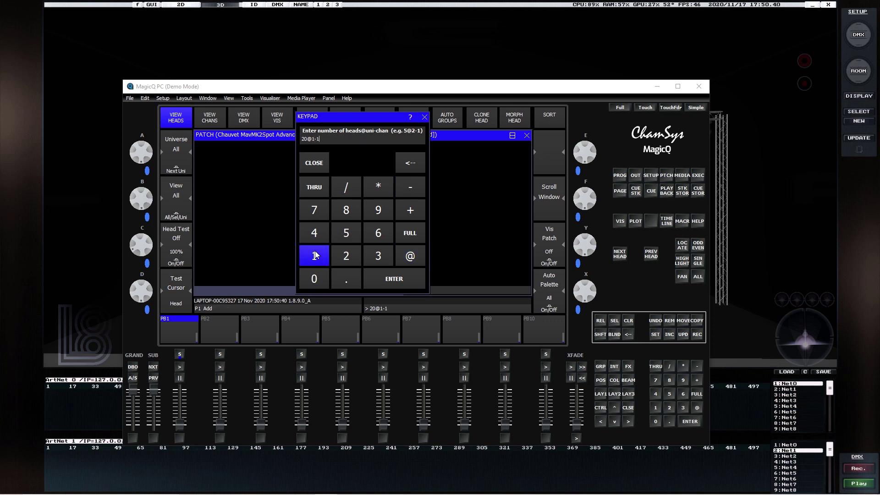
click(394, 279)
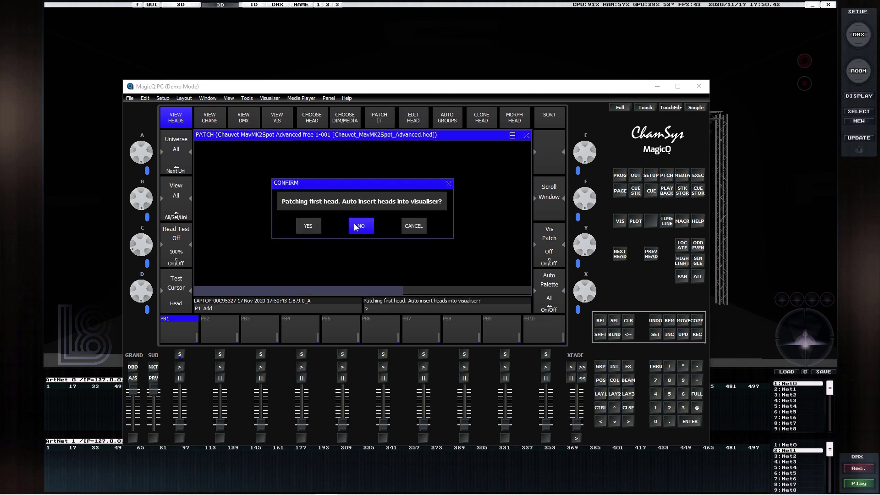
click(310, 226)
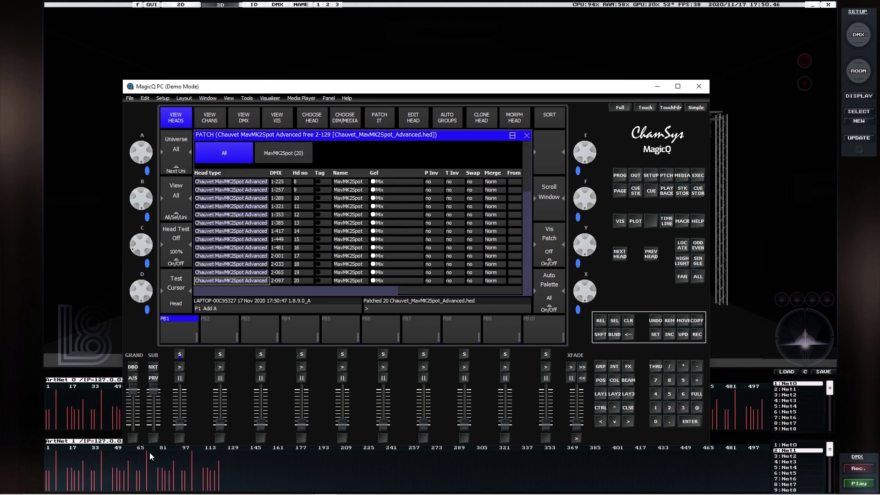
Clear the programmer, locate all heads of the MavMK2Spot group, and move the MagicQ window down to reveal the rig in the visualiser
click(628, 407)
click(628, 320)
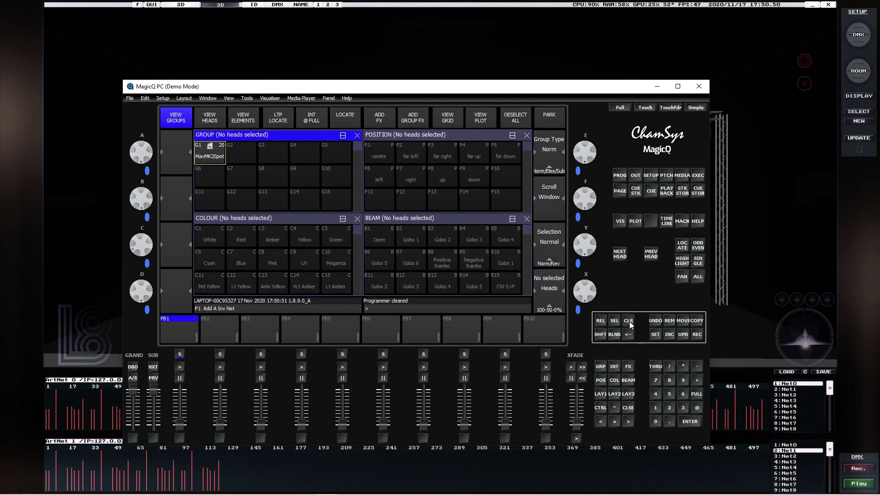
click(210, 150)
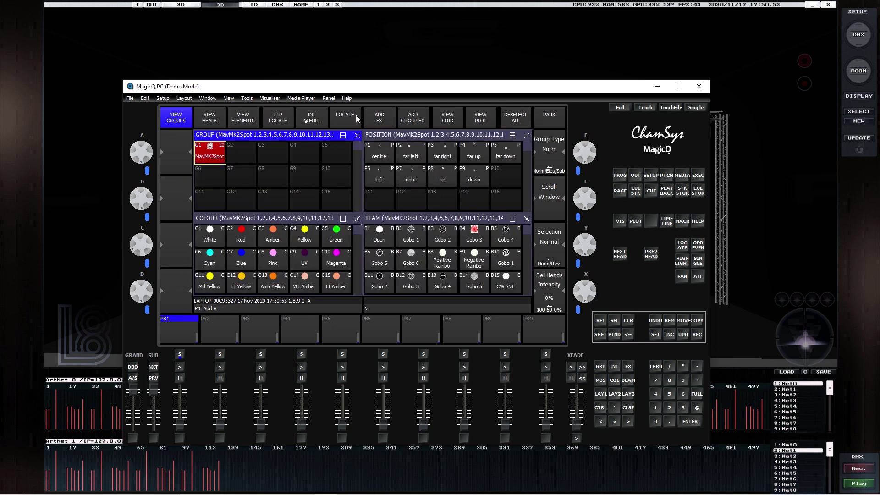
click(682, 245)
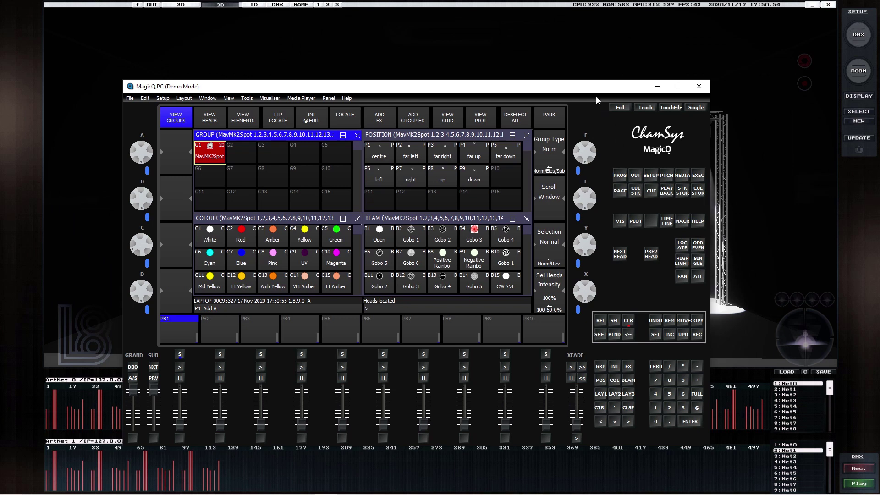
drag(588, 93, 607, 218)
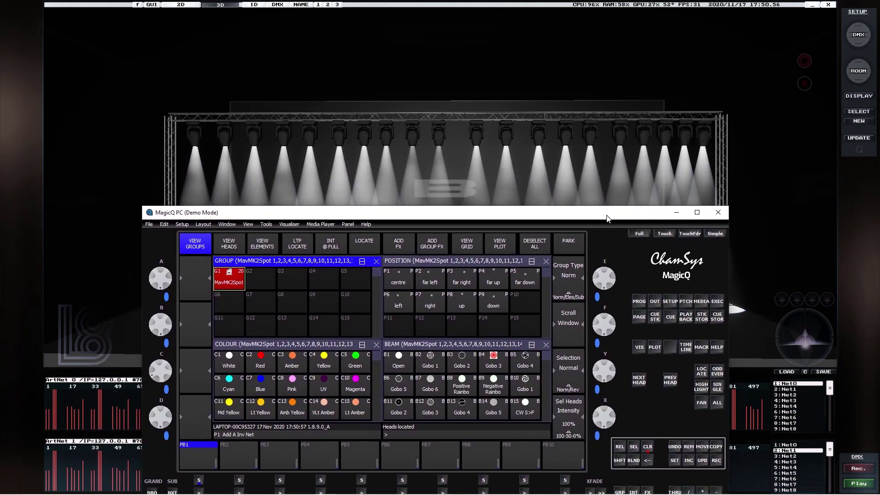
Add the circle FX to the selected MavMK2Spot heads
click(398, 243)
click(466, 288)
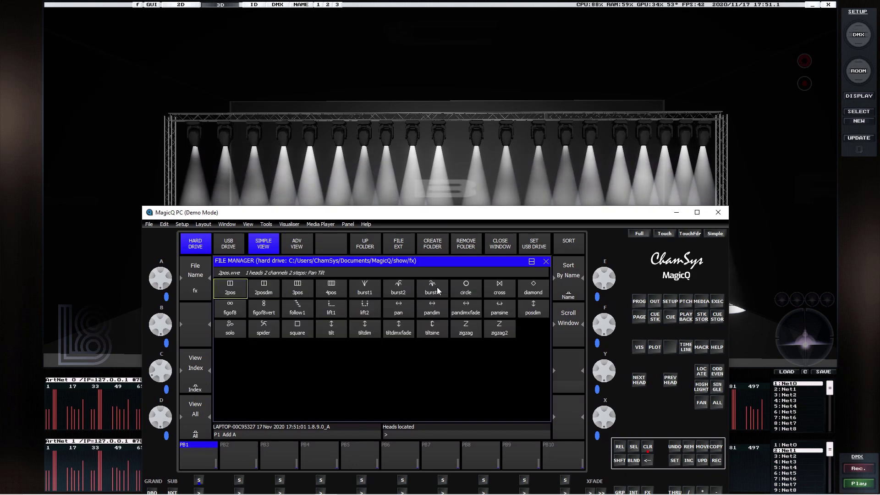
click(465, 286)
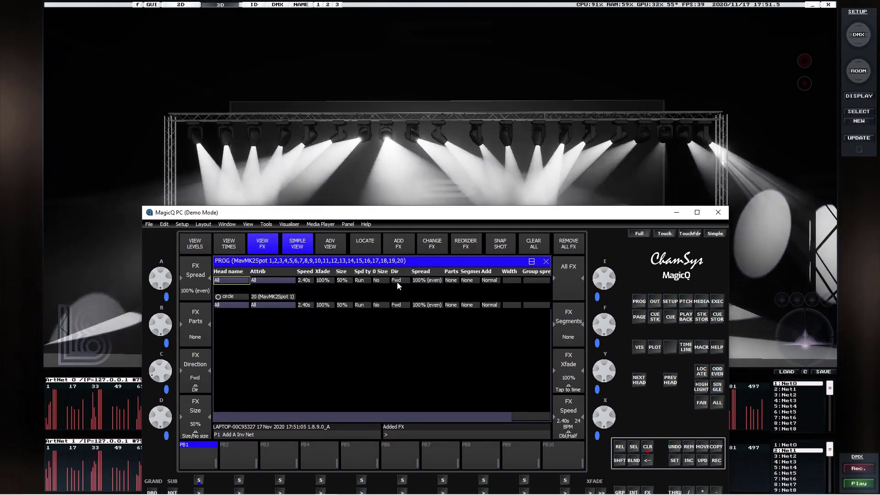
Set the circle FX direction to Centre out and its size to 61%
click(397, 282)
click(336, 301)
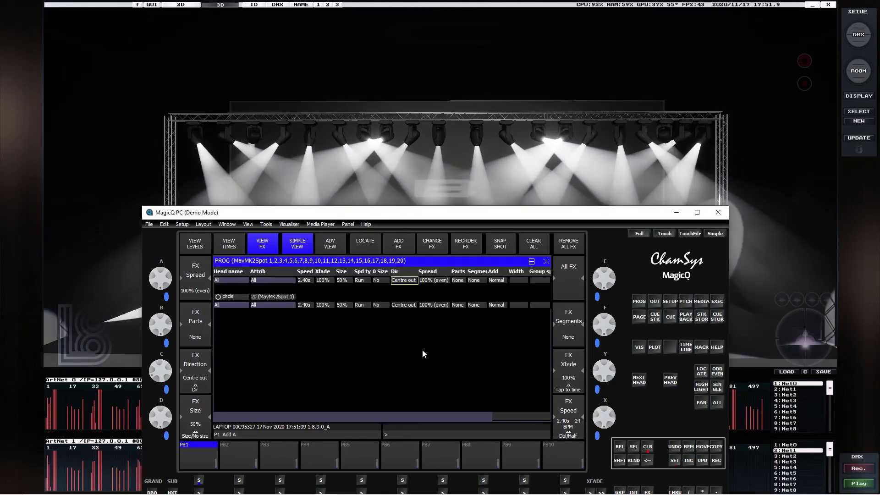
scroll(170, 419, up, 3)
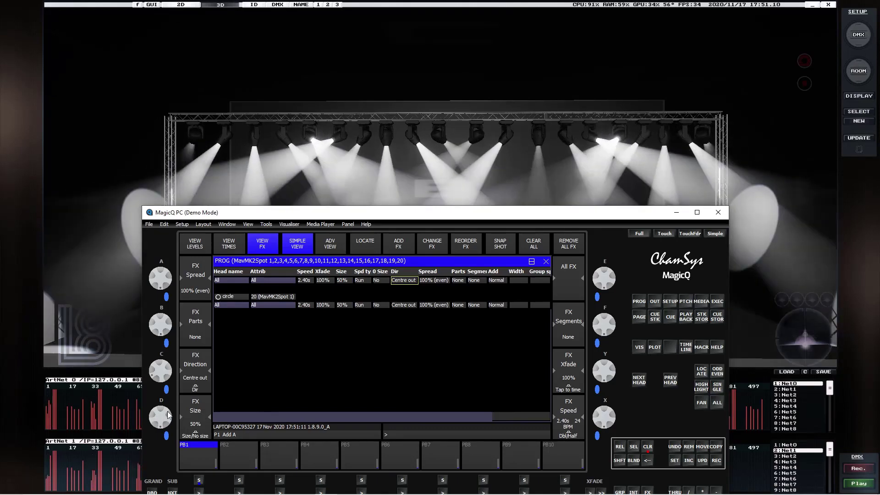
scroll(170, 420, up, 8)
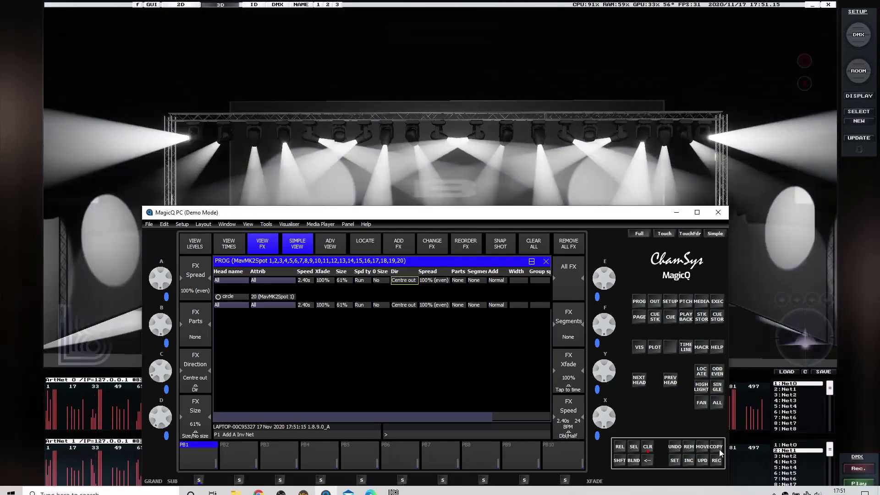
Record the circle FX look as a cue on playback PB8 and clear the programmer
click(717, 460)
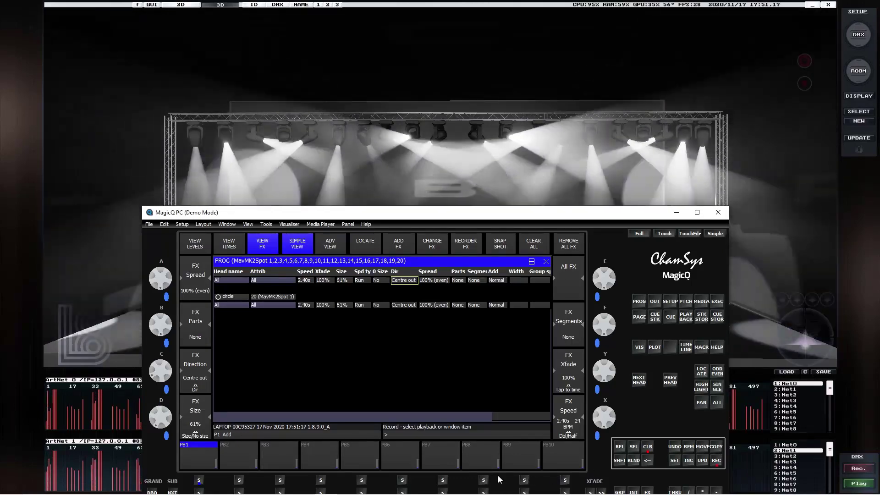
click(484, 479)
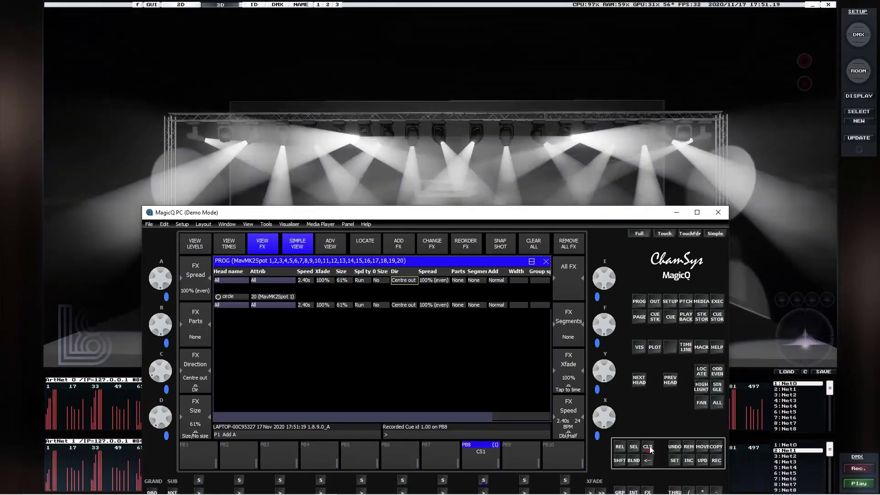
click(648, 447)
Run the cue on PB8 by raising its fader, repositioning the MagicQ window to check the movement in the visualiser
drag(589, 212, 529, 90)
drag(420, 435, 423, 395)
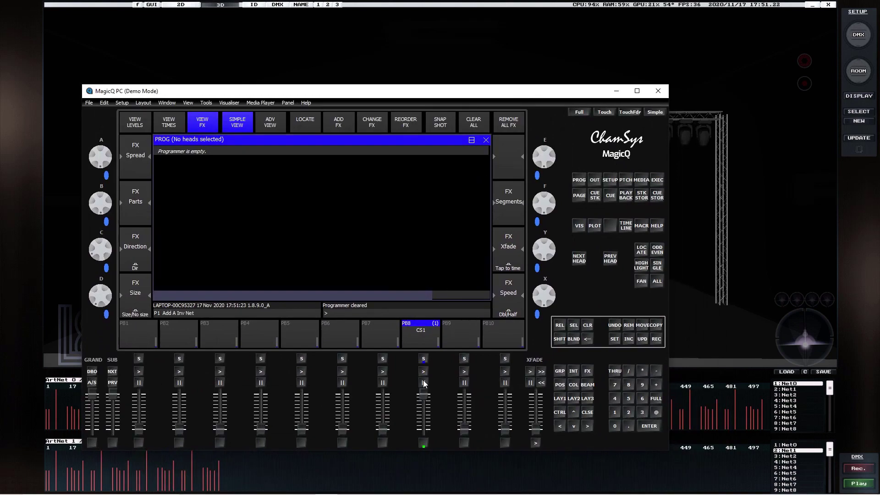
drag(487, 97, 584, 307)
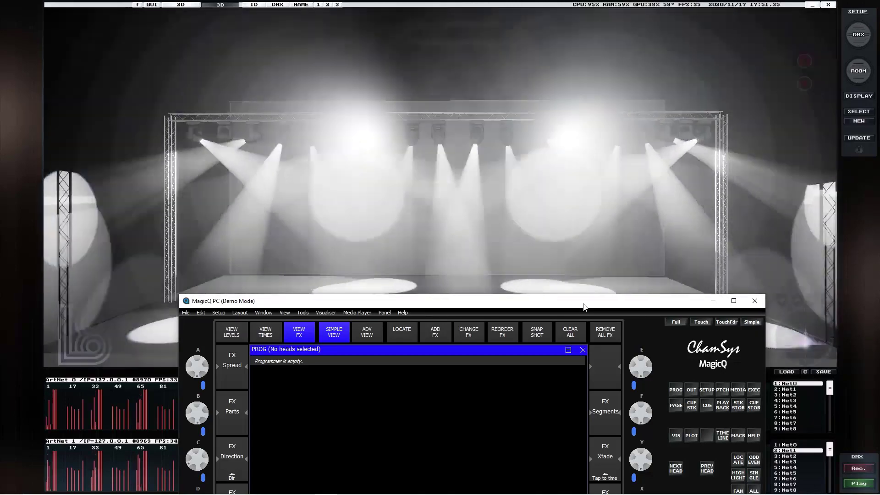
drag(583, 306, 504, 185)
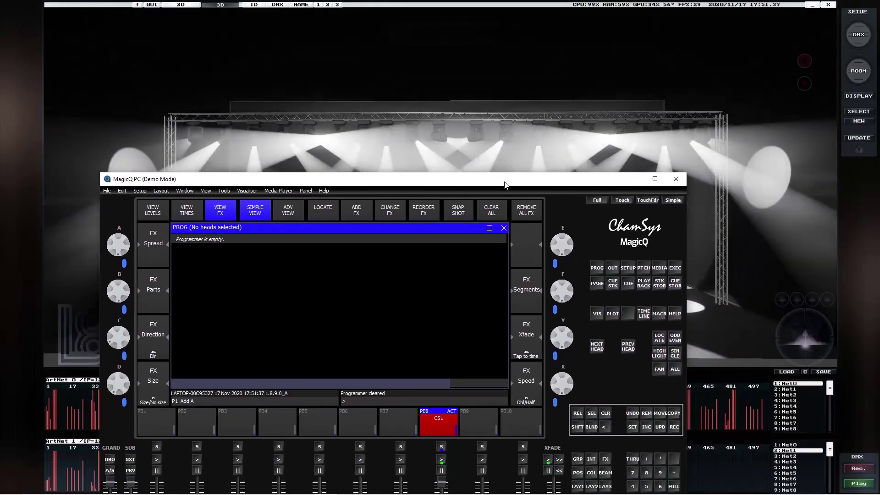